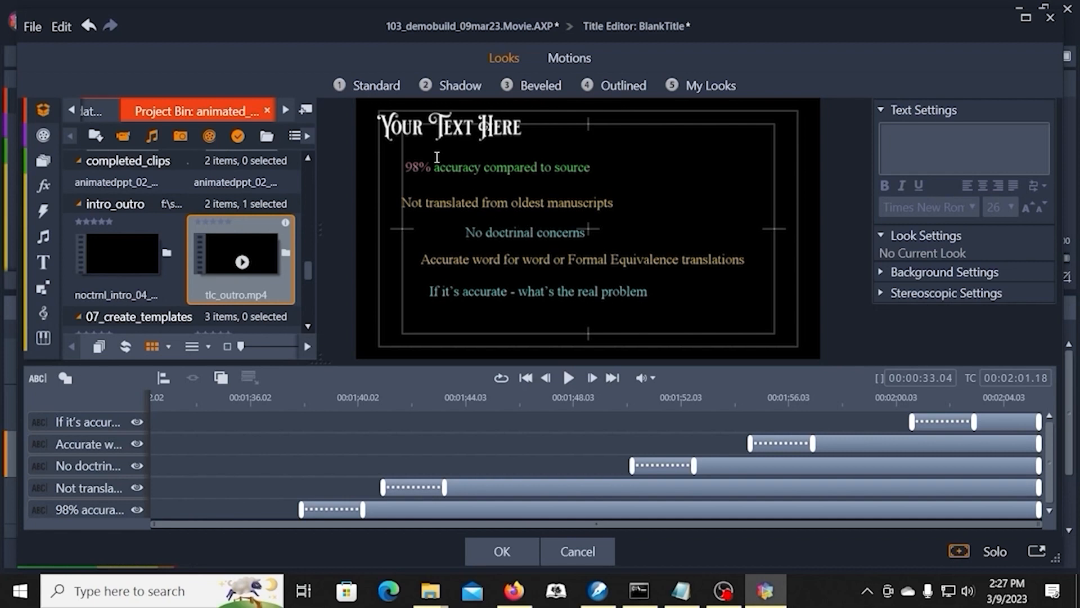
Step: Distribute the five bullet text lines below the title with Space Even Down
drag(413, 146, 523, 326)
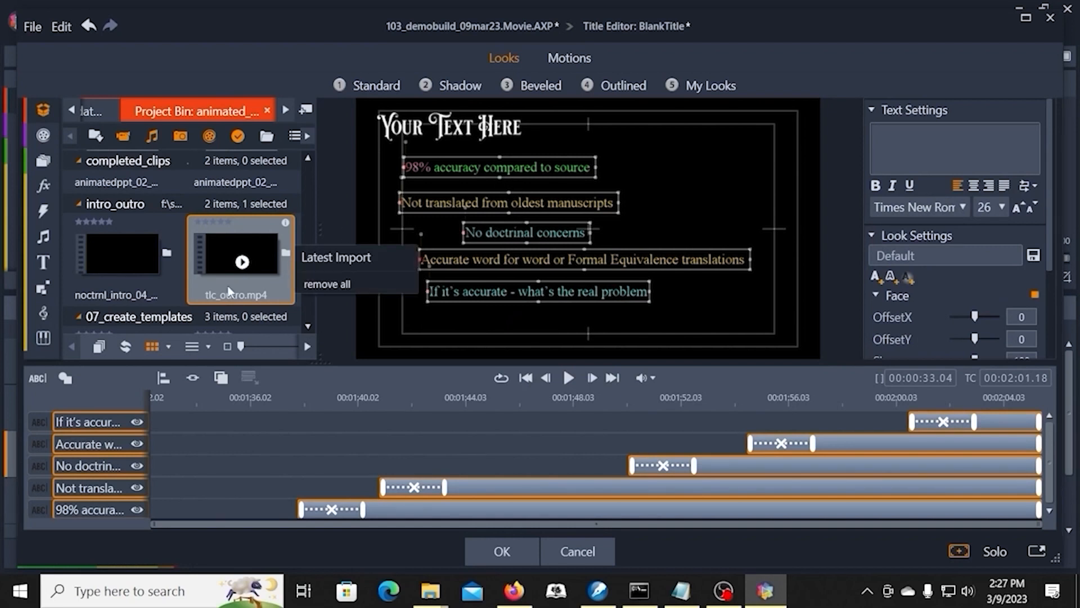
click(163, 381)
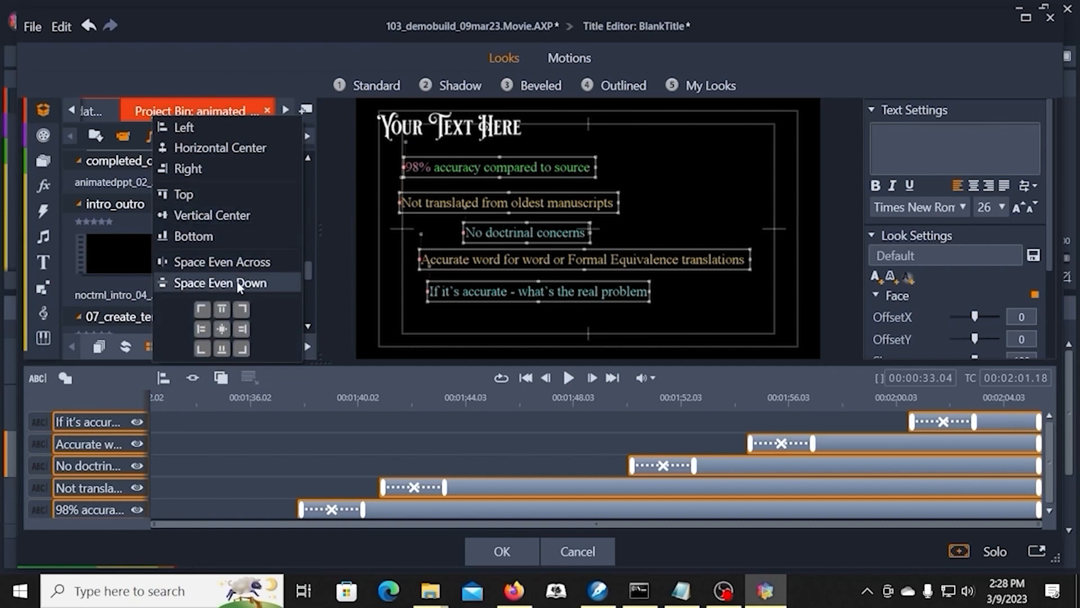
click(196, 282)
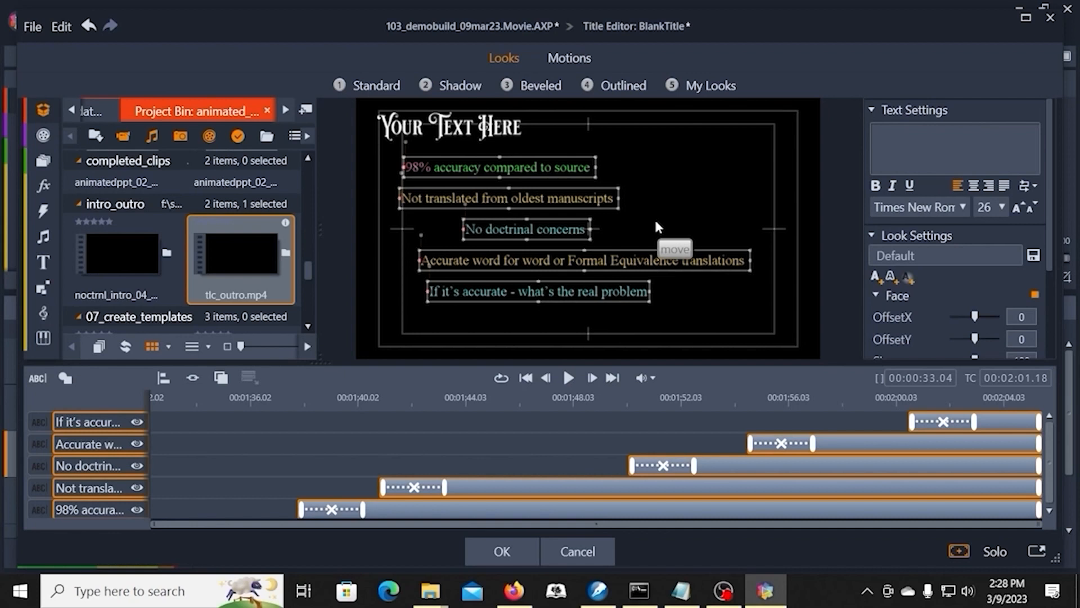
click(660, 180)
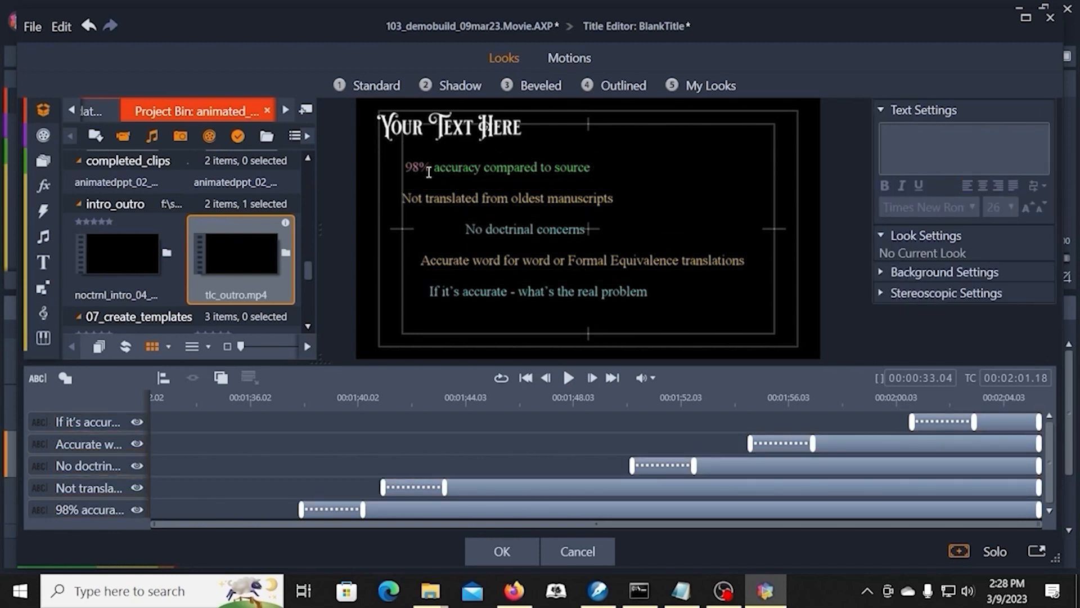
Step: Align all five bullet text lines to a common left edge
drag(393, 150, 527, 339)
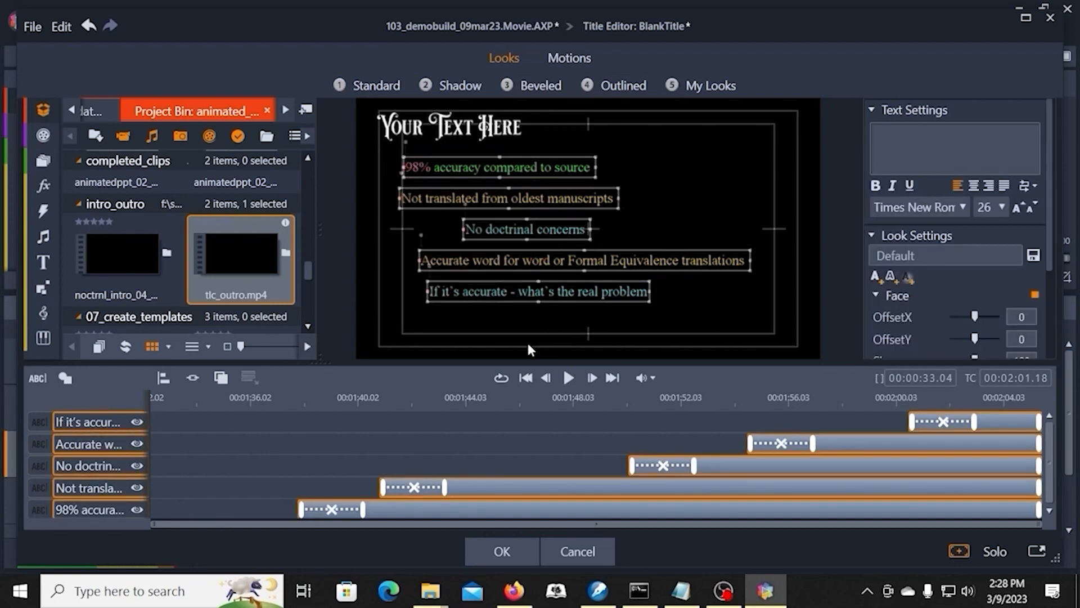
click(162, 379)
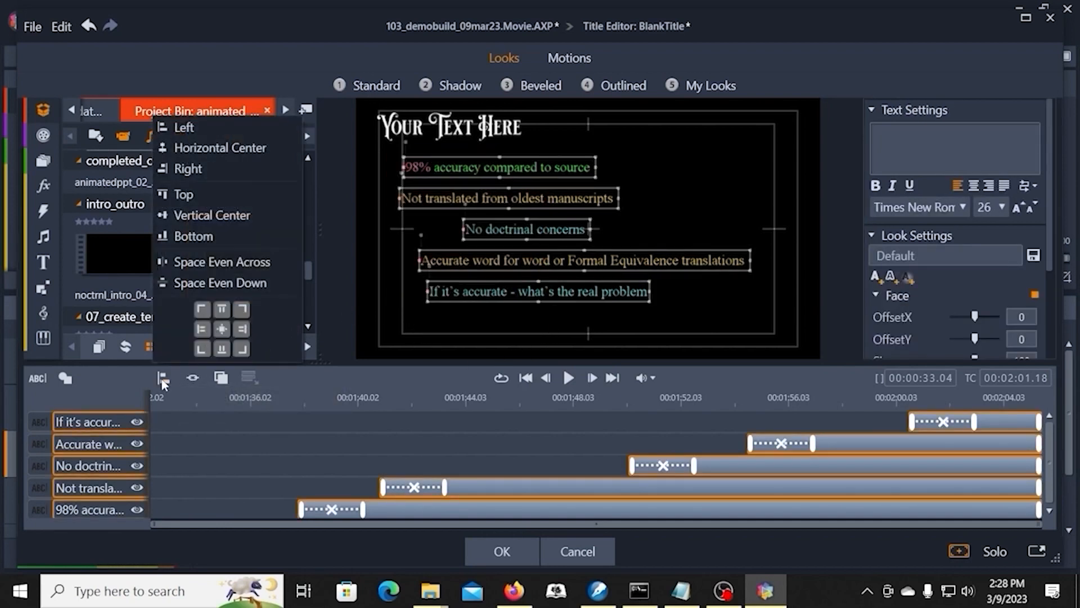
click(180, 128)
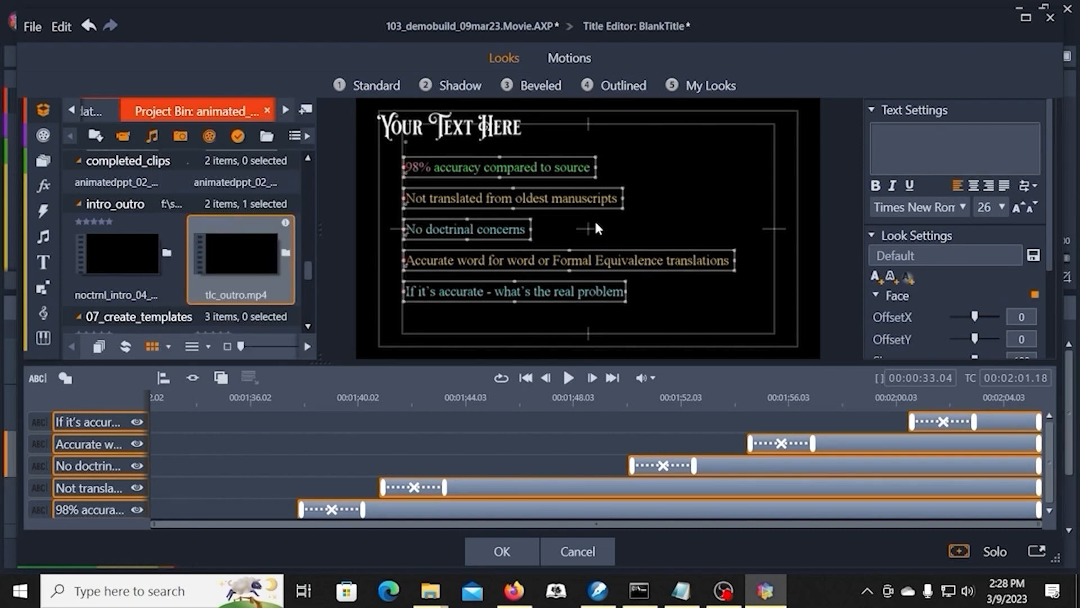
click(661, 290)
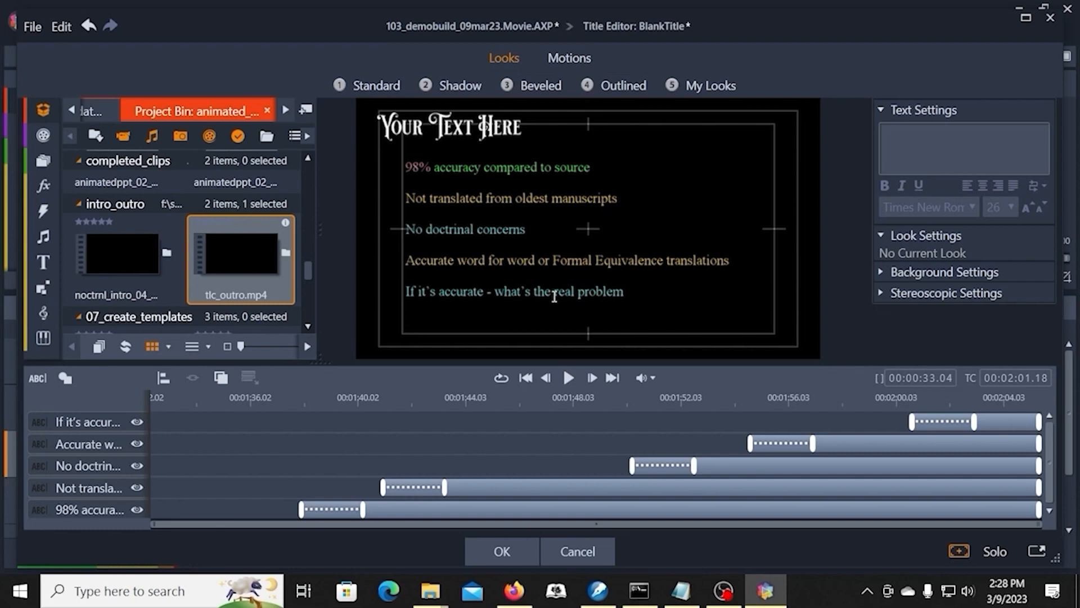
Step: Move the "Not translated from oldest manuscripts" line up so it sits closely beneath the "98% accuracy compared to source" line
click(468, 197)
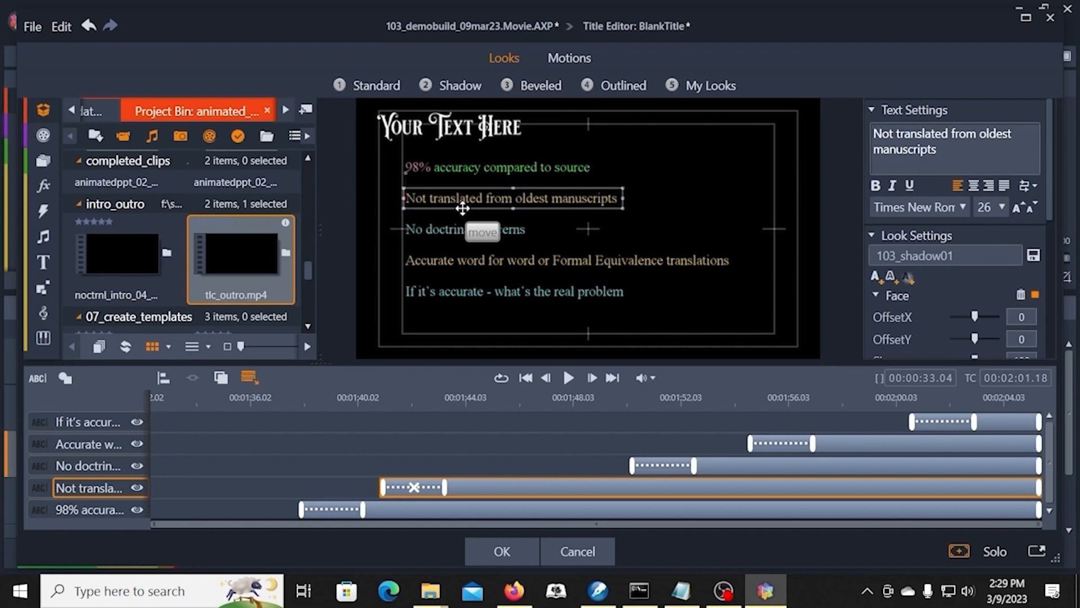
drag(459, 209, 507, 216)
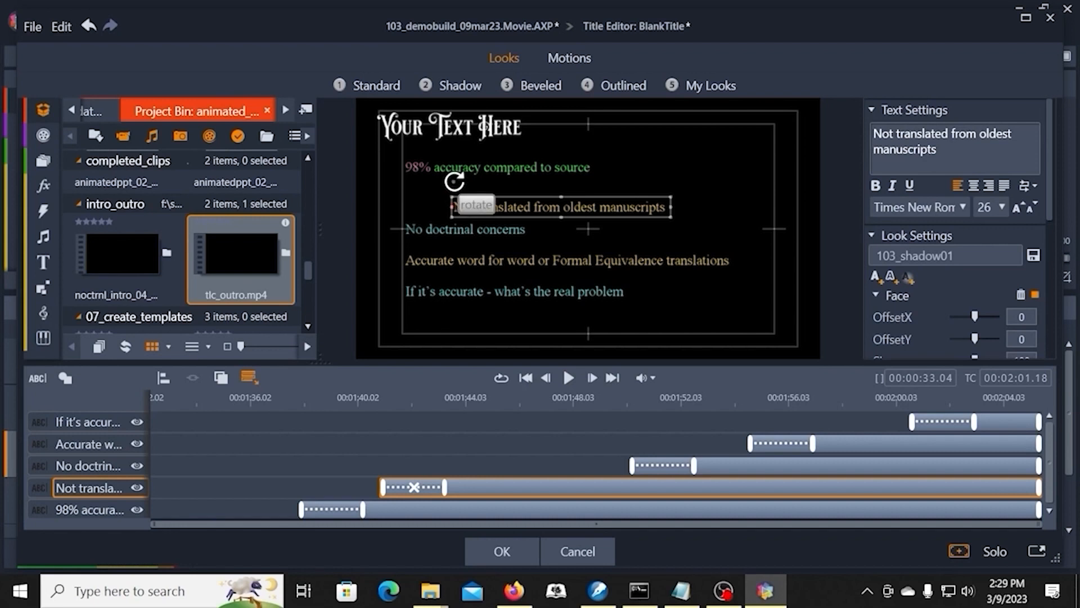
drag(497, 219, 469, 206)
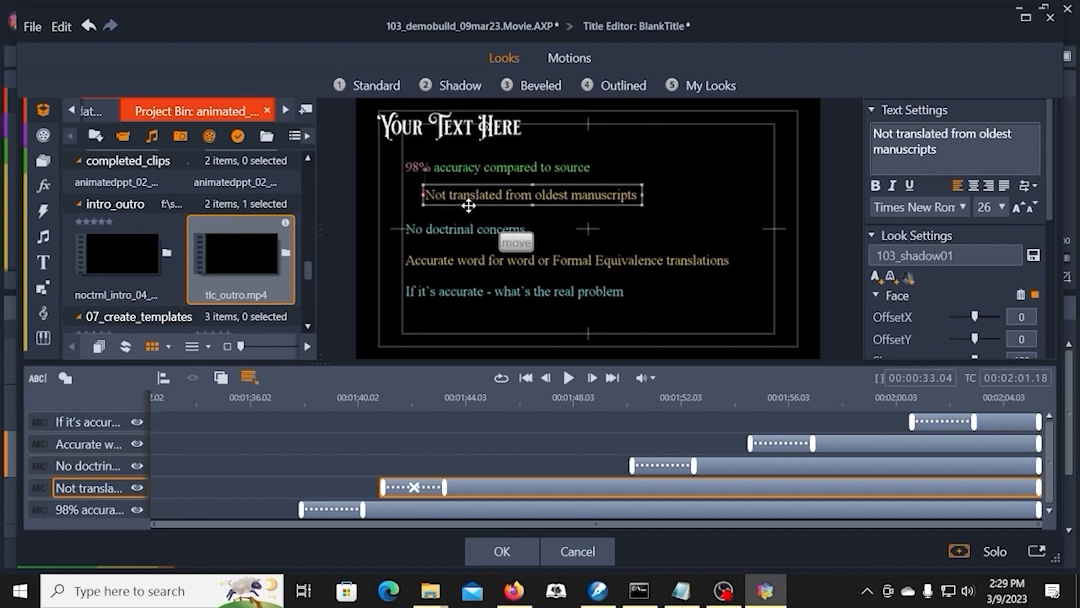
mouse_move(469, 206)
mouse_down()
mouse_move(481, 202)
mouse_move(454, 203)
mouse_up()
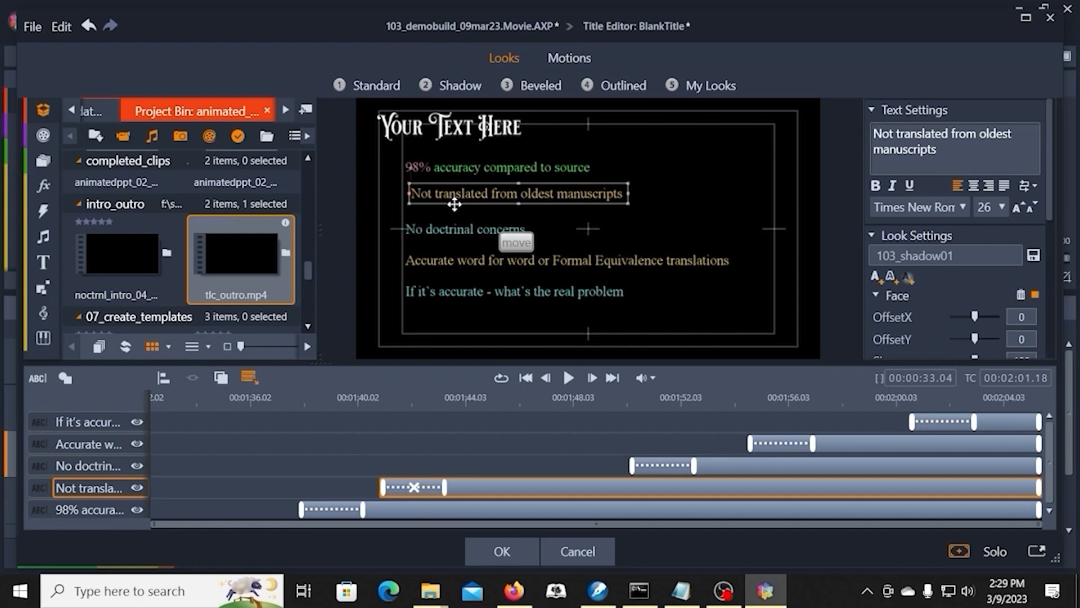
drag(454, 204, 455, 203)
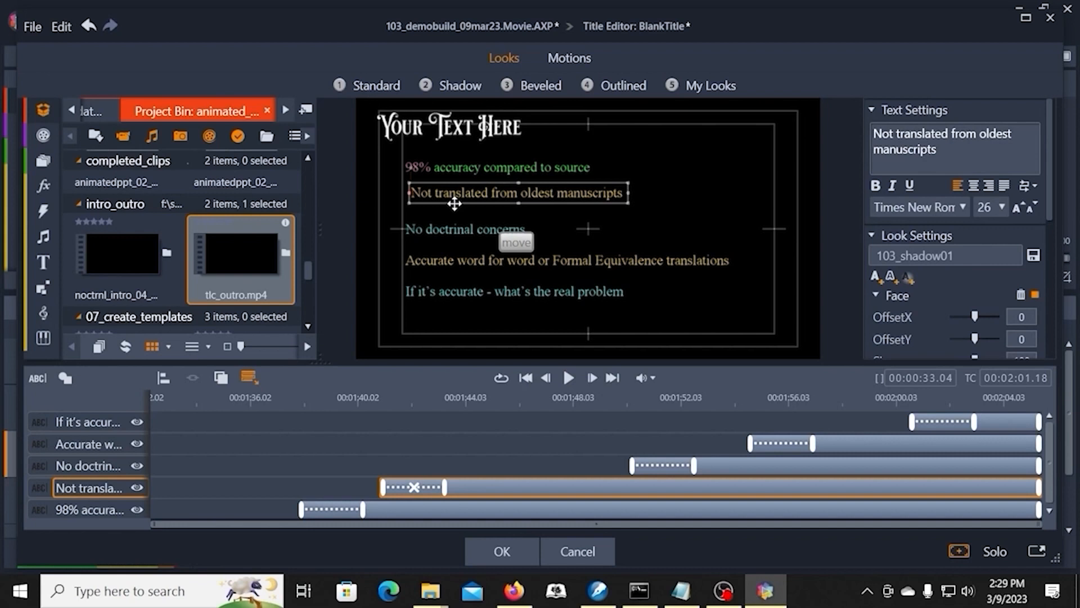
drag(455, 203, 453, 195)
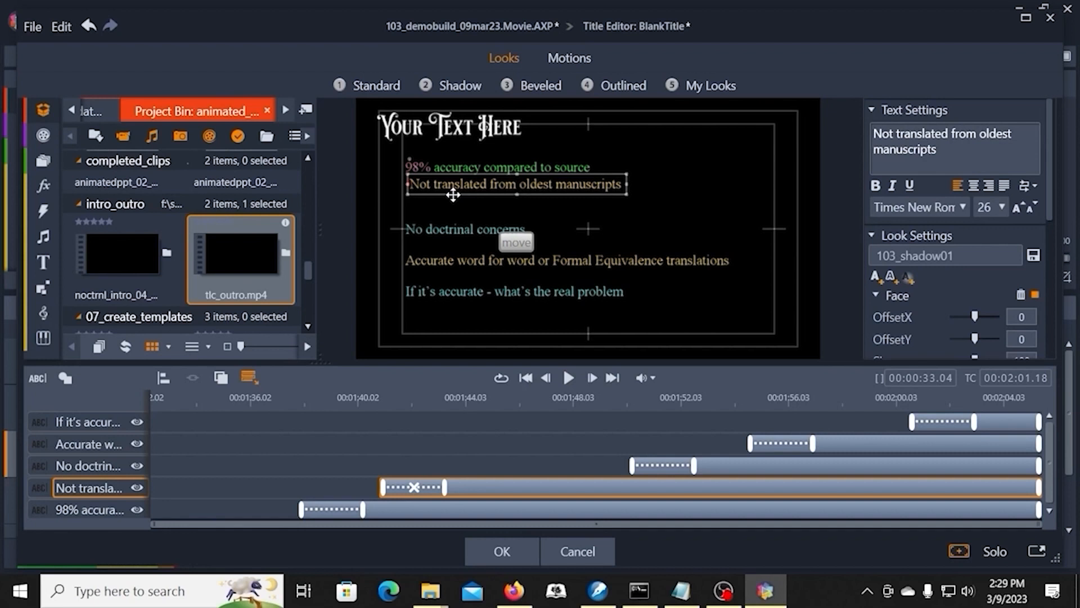
Step: Move the "No doctrinal concerns", "Accurate word for word" and "If it's accurate" lines up so all five lines are stacked closely
click(439, 231)
drag(439, 241, 442, 212)
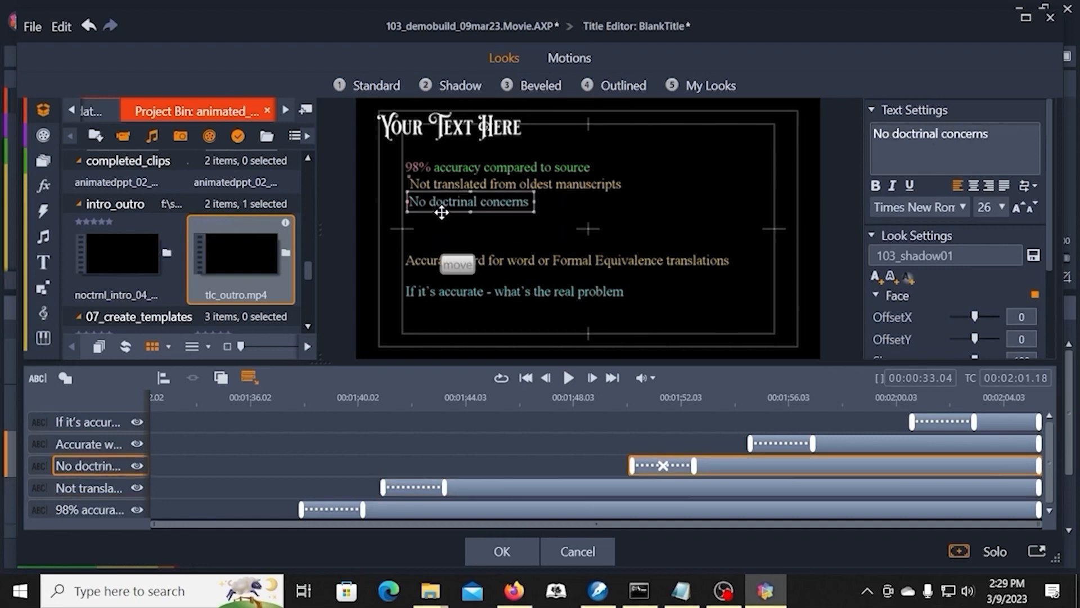
click(439, 261)
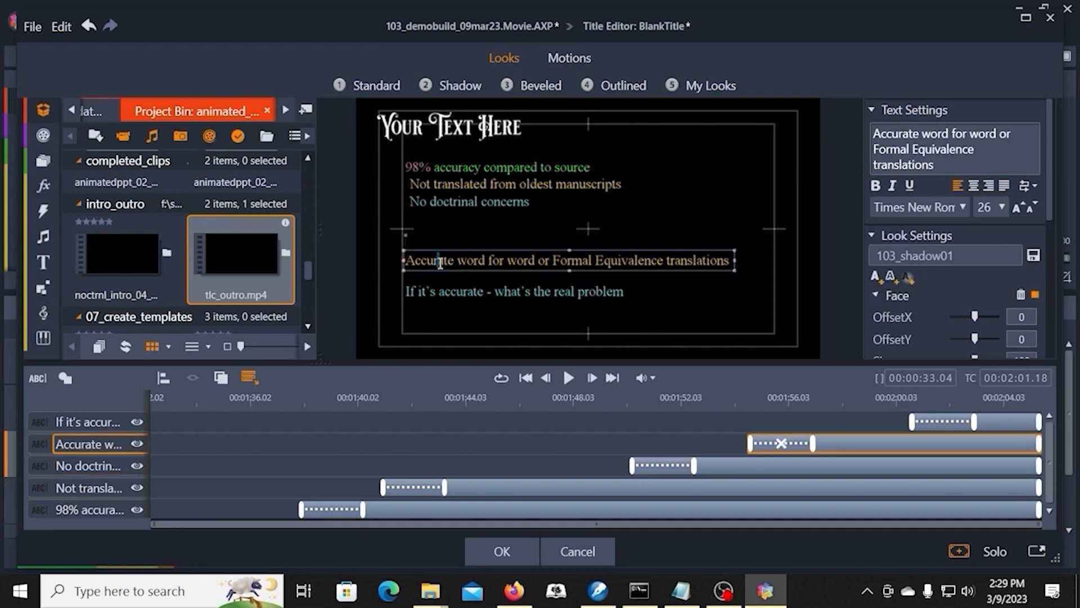
drag(439, 261, 440, 226)
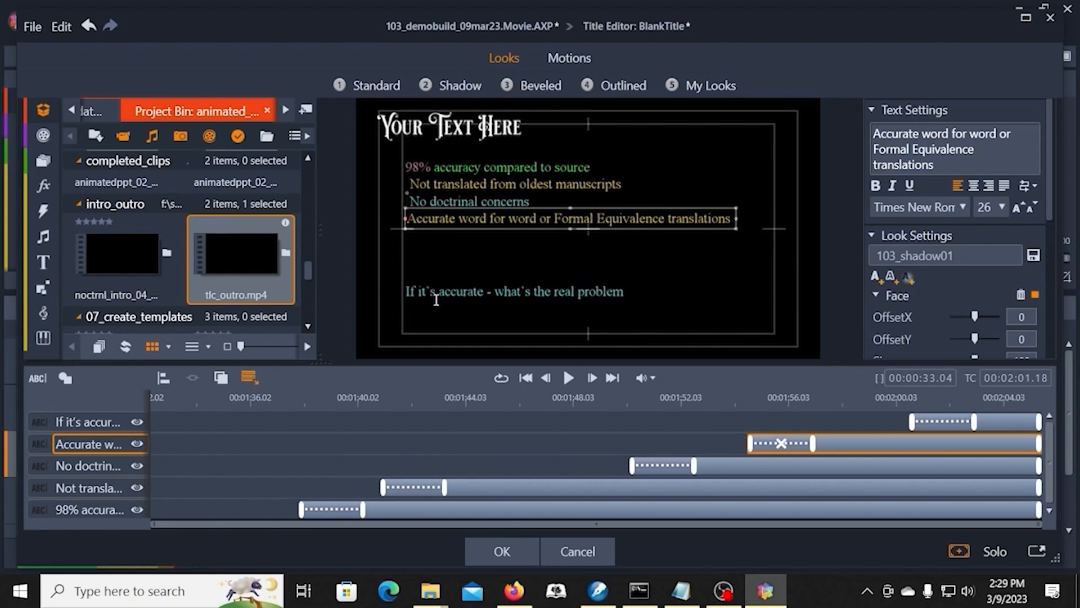
click(436, 297)
drag(437, 300, 442, 246)
click(489, 285)
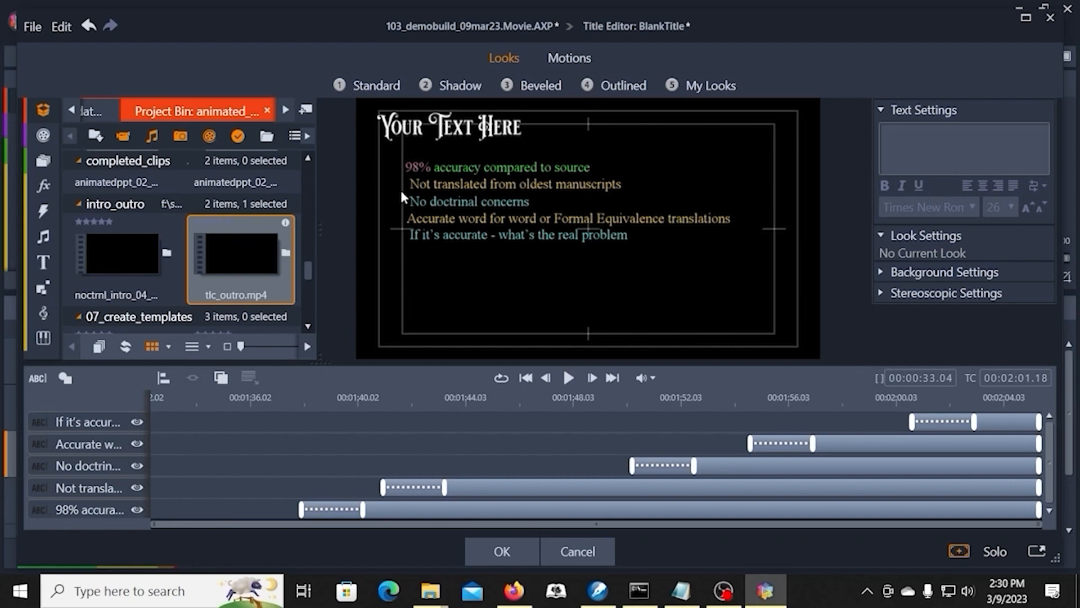
Step: Left-align the five stacked text lines and move them down together toward the middle of the frame
drag(414, 143, 479, 253)
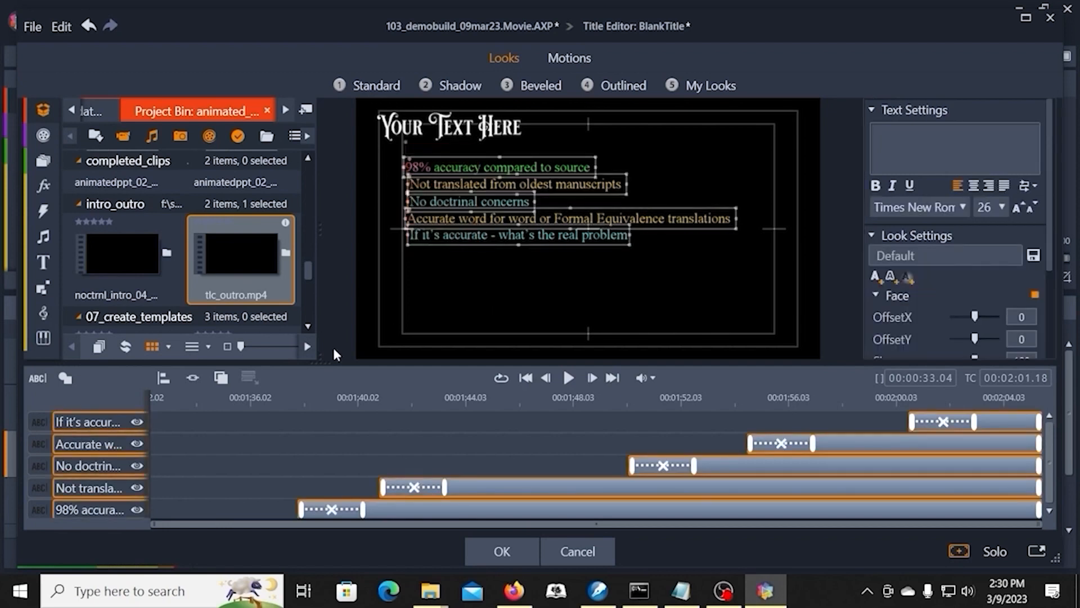
click(164, 379)
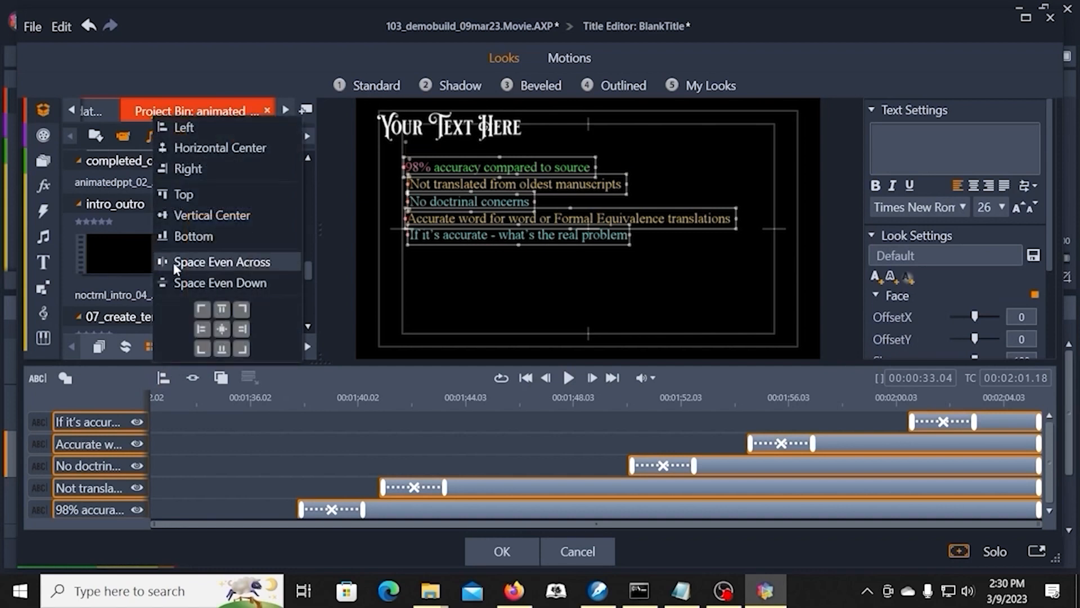
click(180, 128)
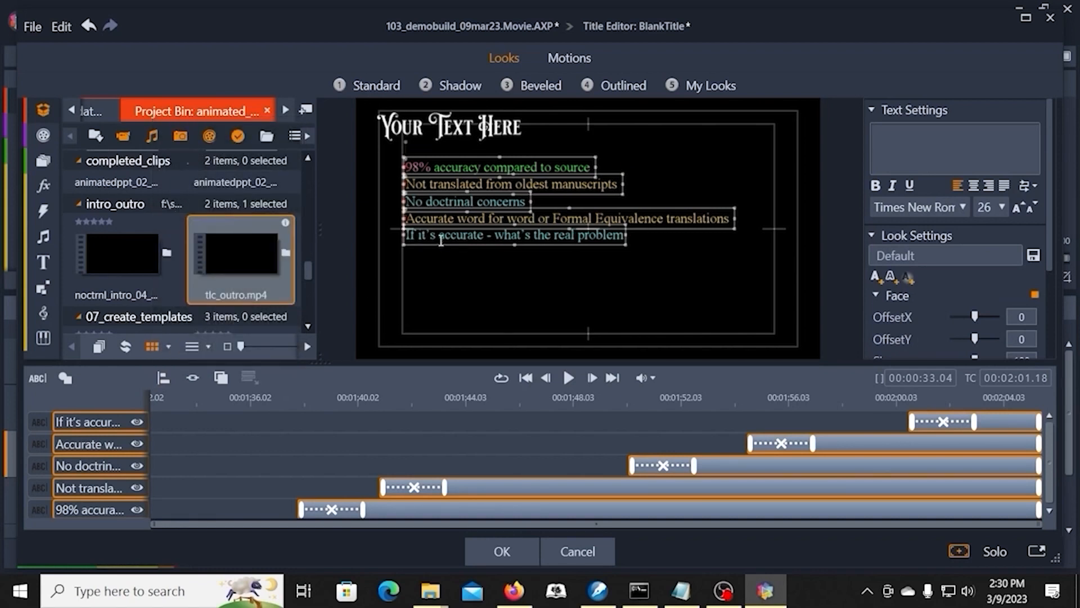
drag(440, 246, 440, 282)
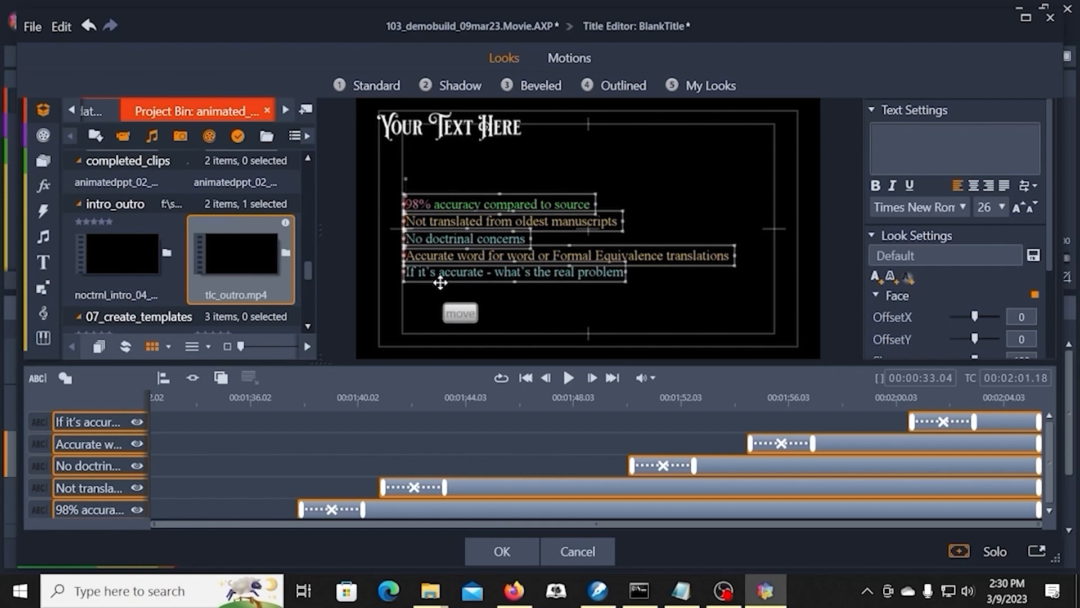
click(485, 304)
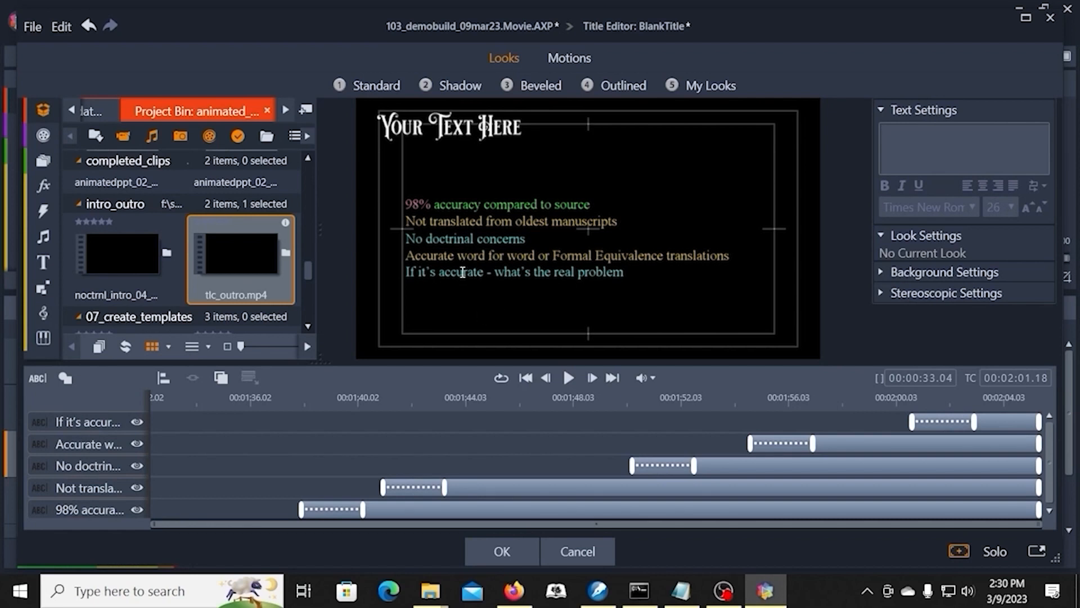
Step: Lower the "If it's accurate - what's the real problem" line slightly, and distribute the five lines with Space Even Down
click(424, 281)
mouse_move(422, 279)
mouse_down()
mouse_move(520, 304)
mouse_move(472, 304)
mouse_move(482, 306)
mouse_move(428, 286)
mouse_up()
click(491, 307)
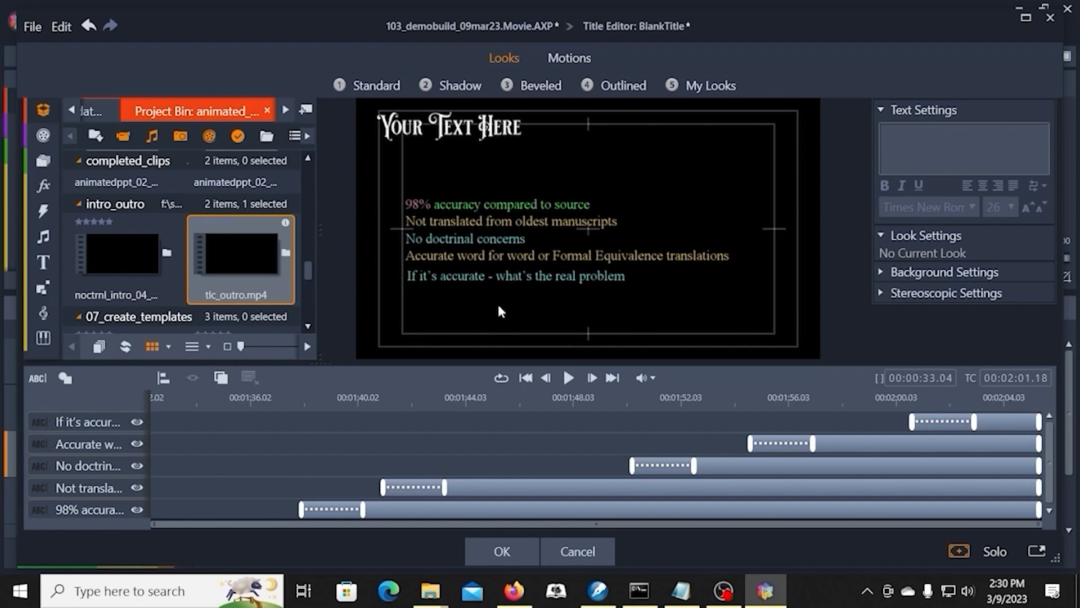
click(163, 378)
click(420, 299)
drag(402, 181, 471, 332)
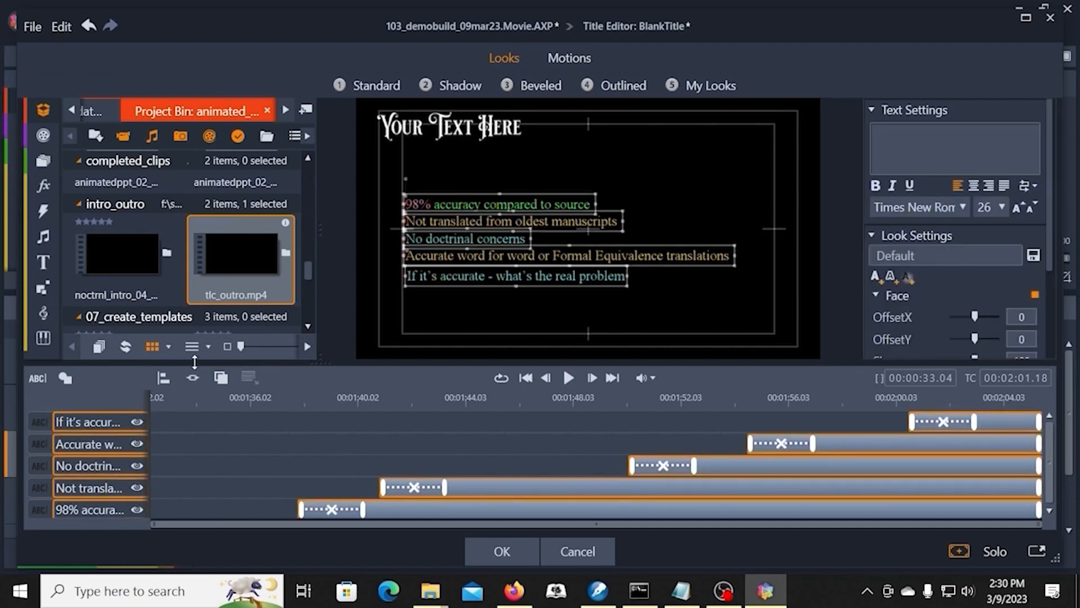
click(163, 379)
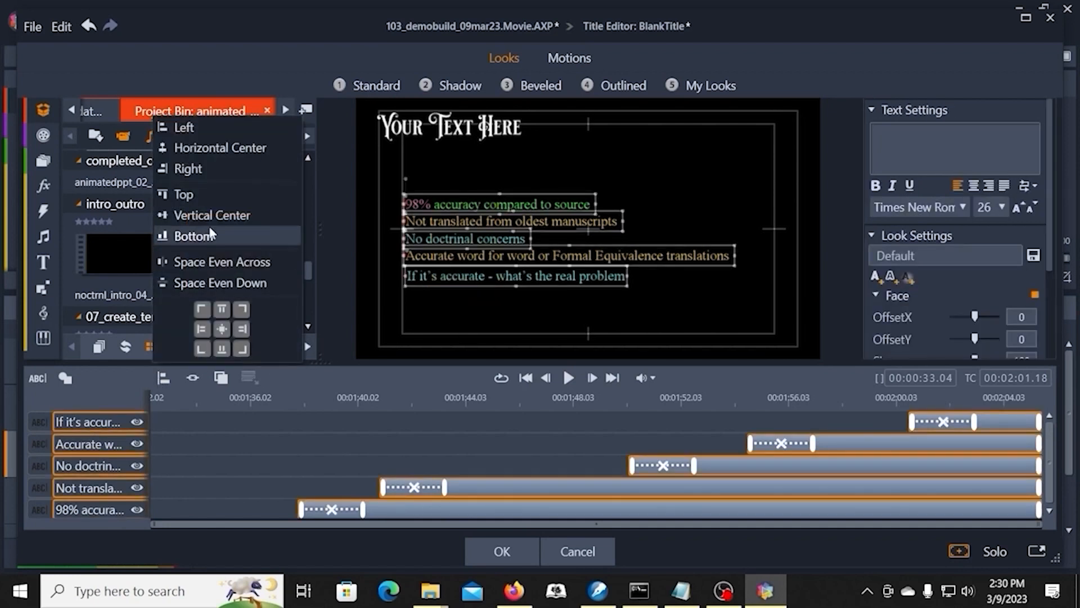
click(226, 260)
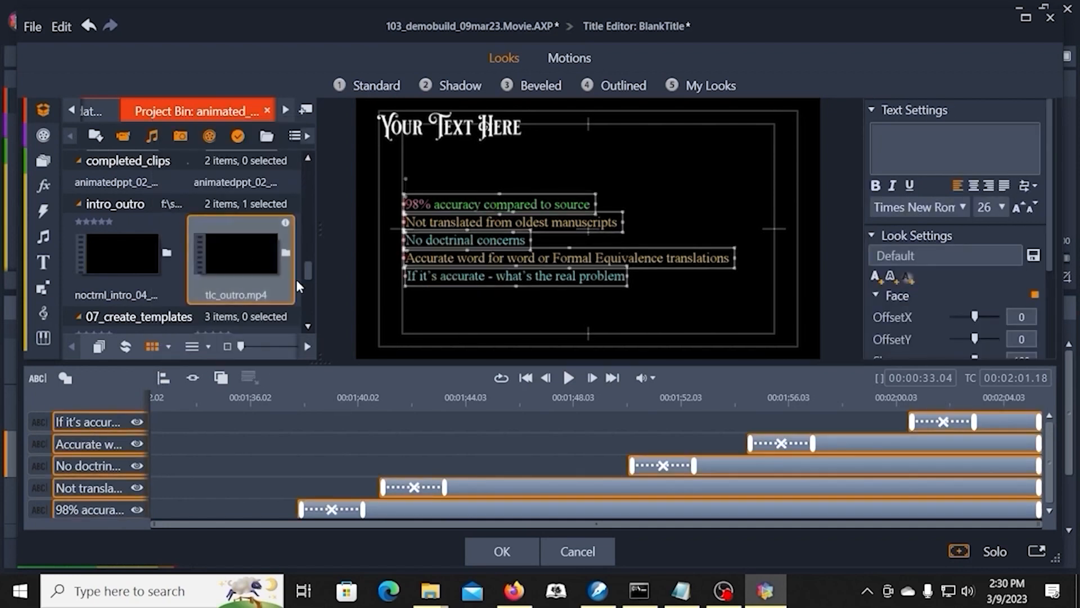
click(439, 292)
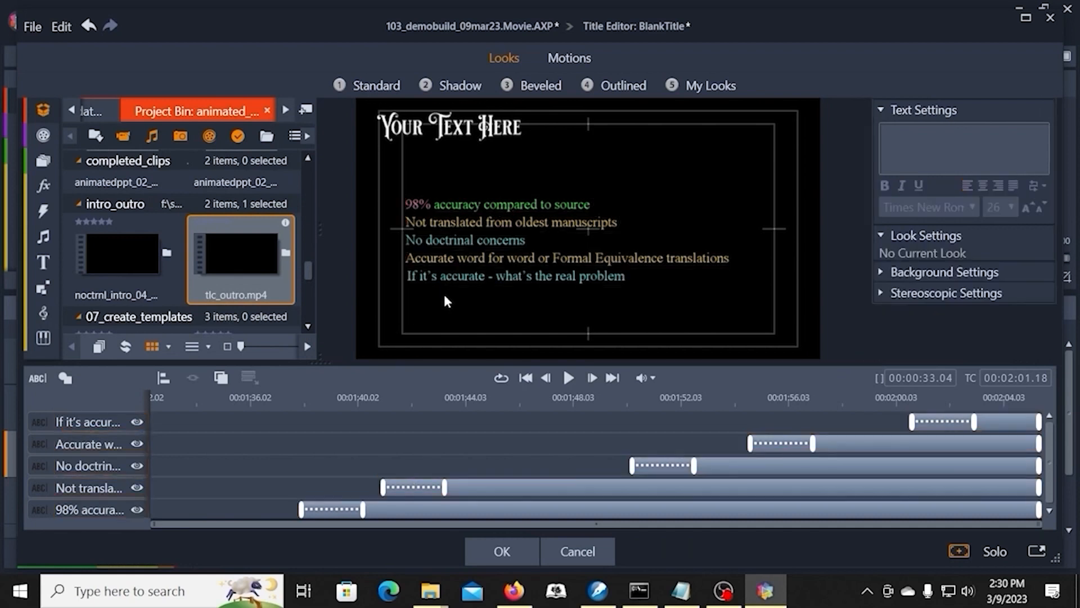
Step: Move the last text line further down under the left edge of the others, and space all five lines evenly down again
click(466, 243)
click(470, 279)
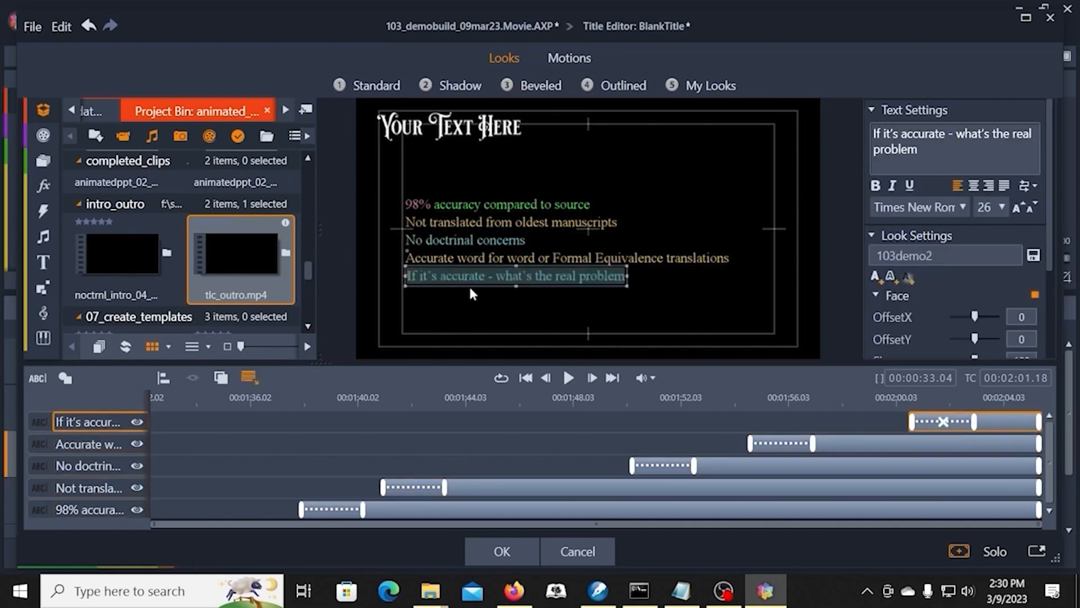
mouse_move(471, 285)
mouse_down()
mouse_move(481, 253)
mouse_move(468, 294)
mouse_up()
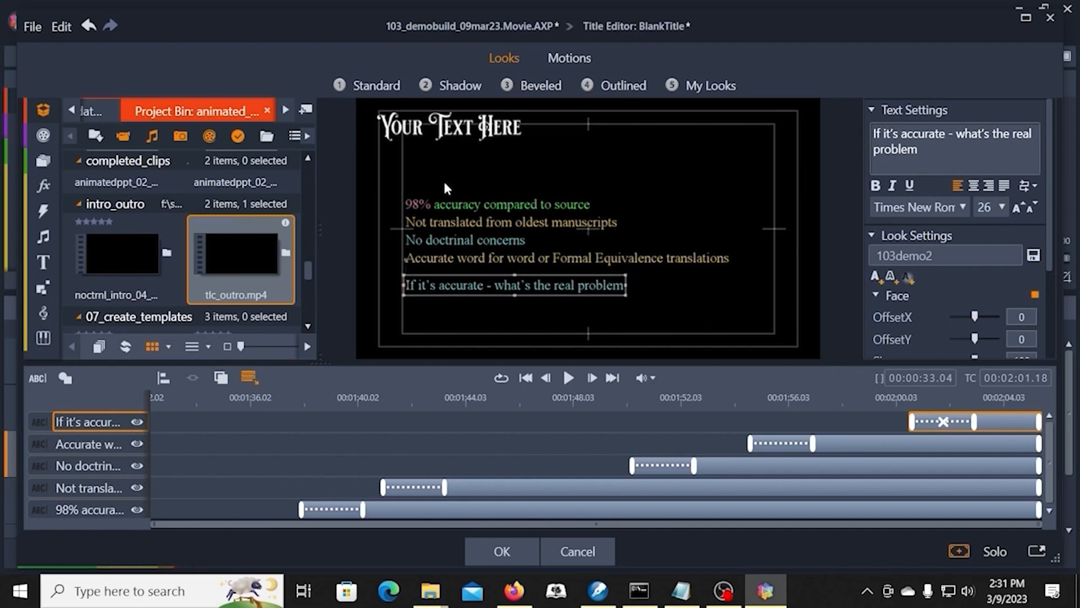
drag(481, 220, 466, 358)
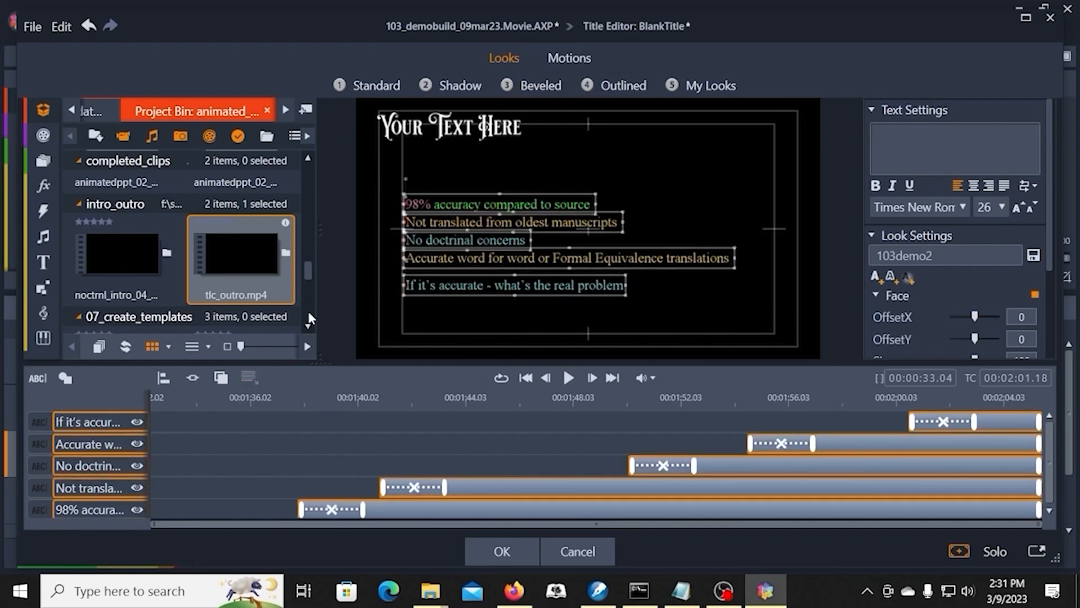
click(163, 378)
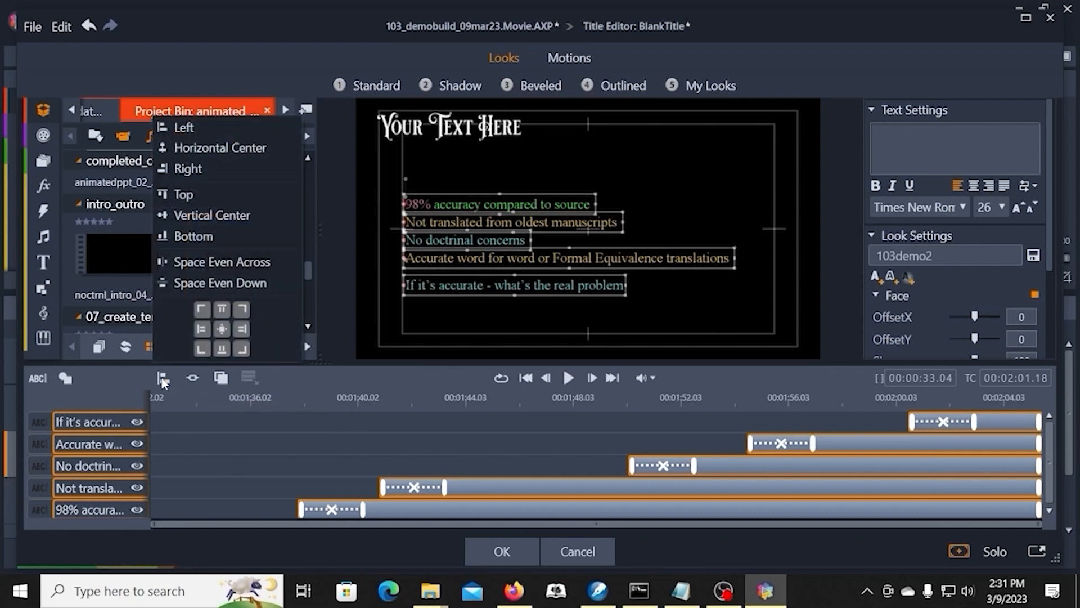
click(206, 284)
click(506, 319)
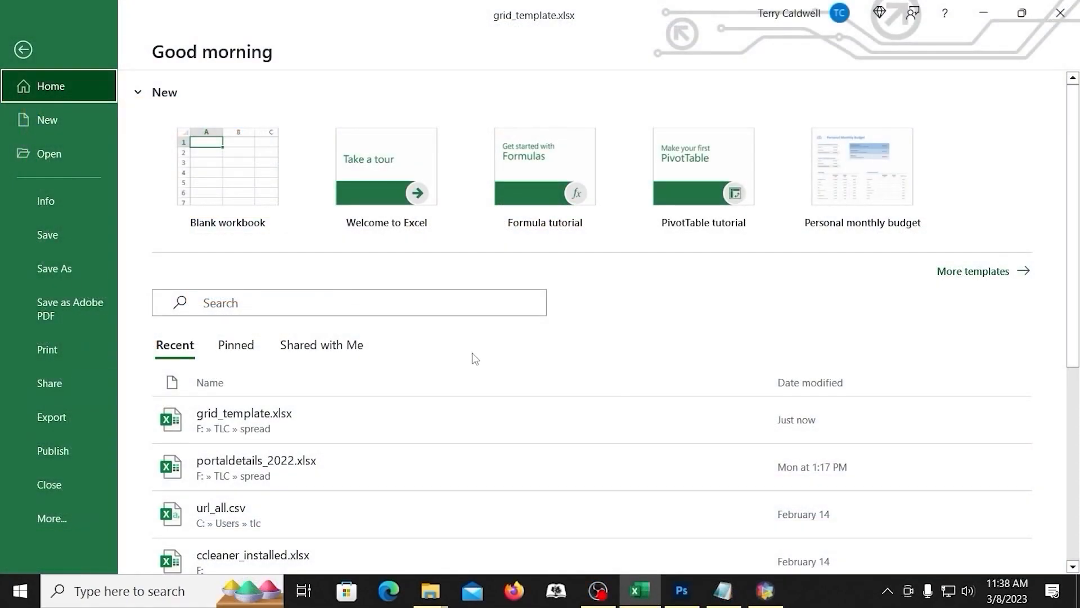
Step: Create a blank workbook and set its page orientation to Landscape
click(258, 191)
click(189, 45)
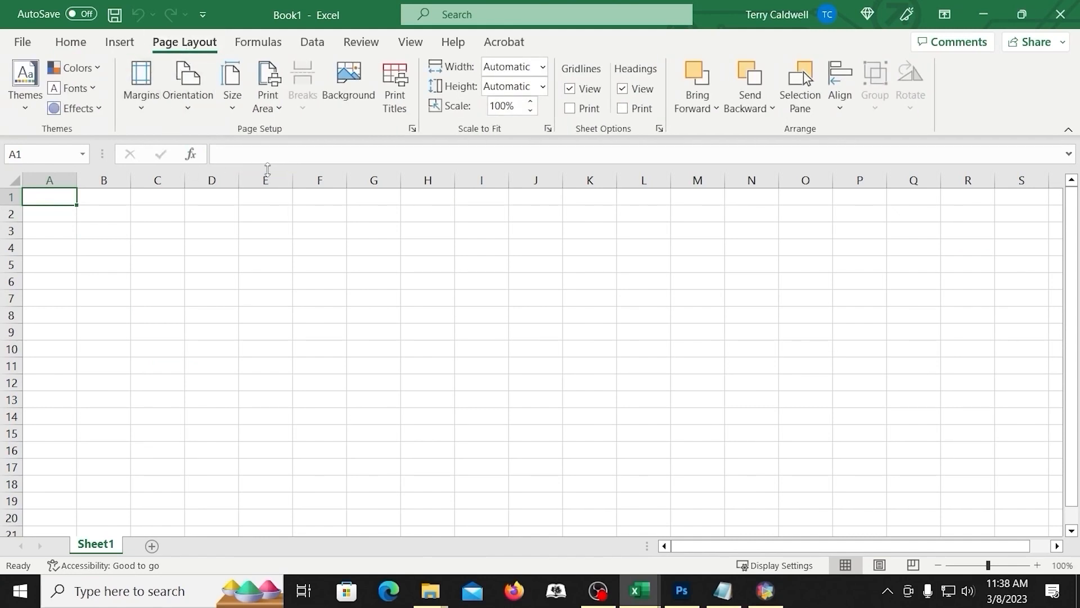
click(190, 110)
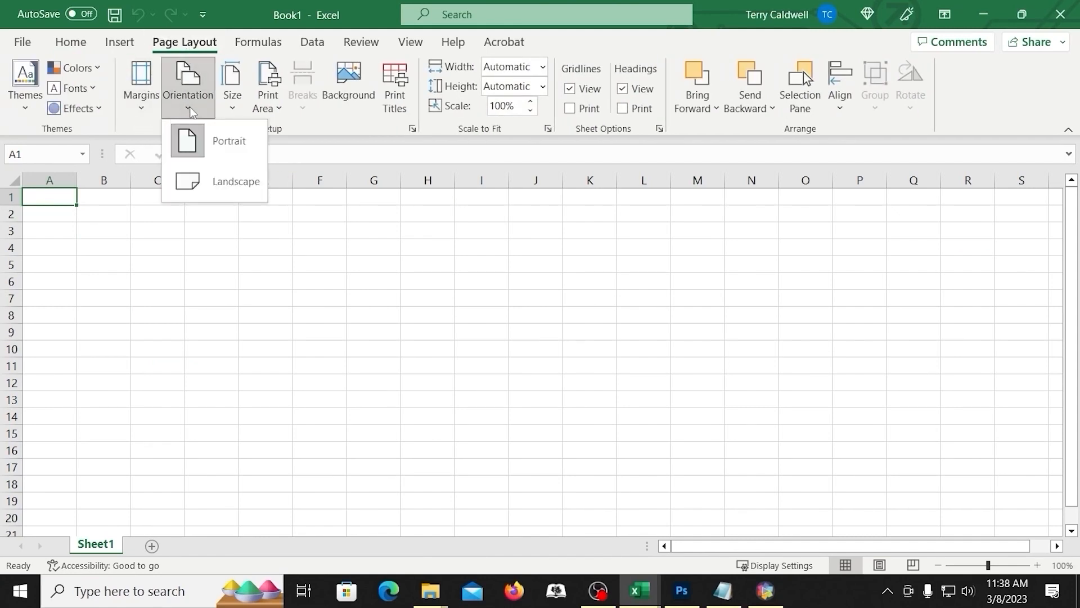
click(214, 179)
Step: Apply All Borders to the cells of the first landscape page, A1 to M34
drag(48, 197, 693, 546)
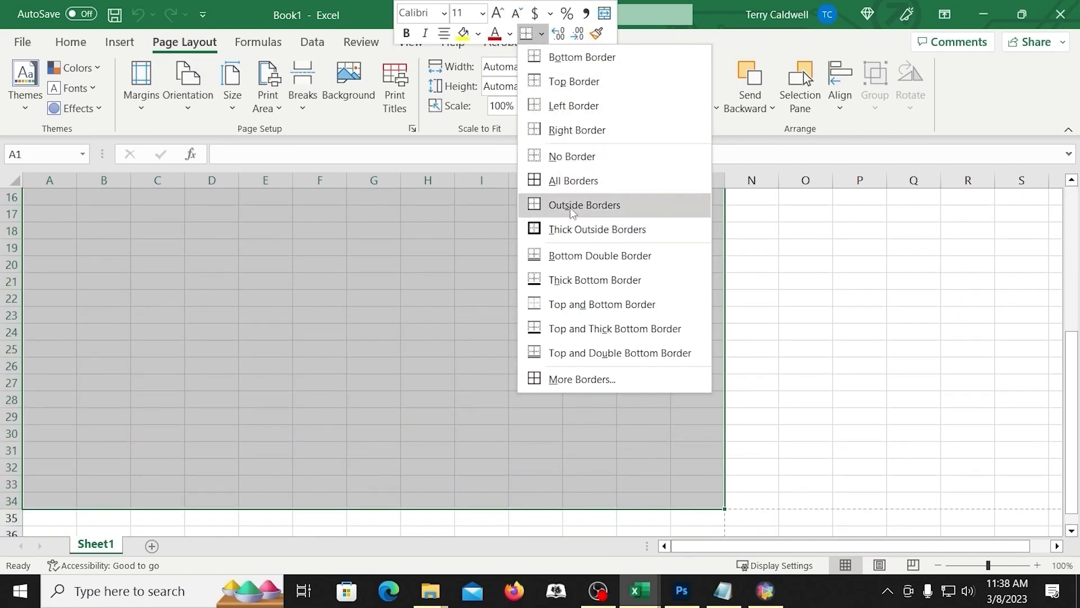
click(573, 181)
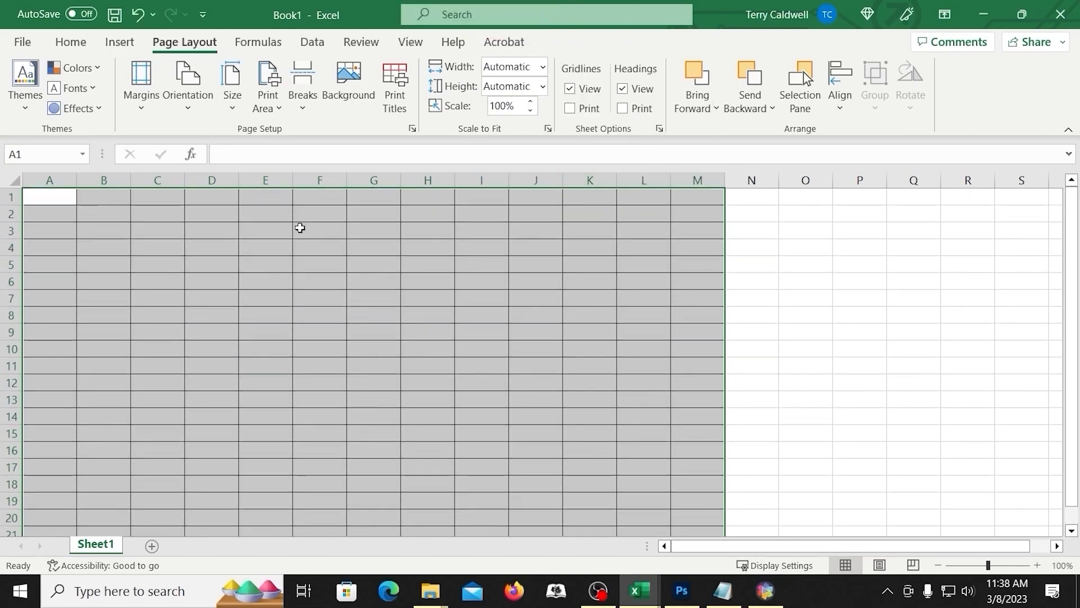
click(169, 219)
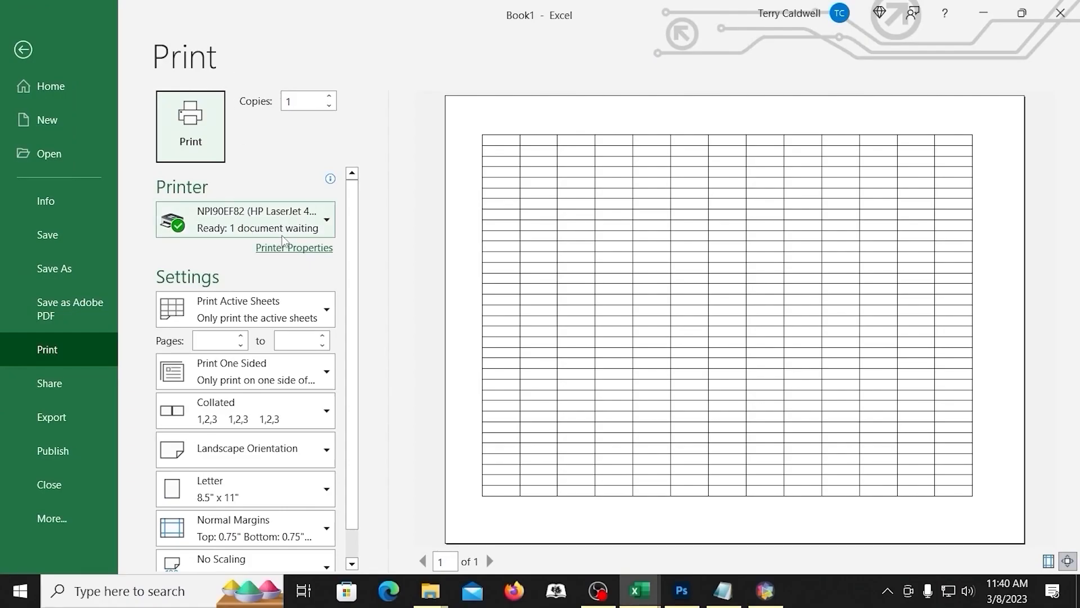
Step: Print the bordered sheet to a PDF file named grid02.pdf and maximize it in Acrobat
click(327, 221)
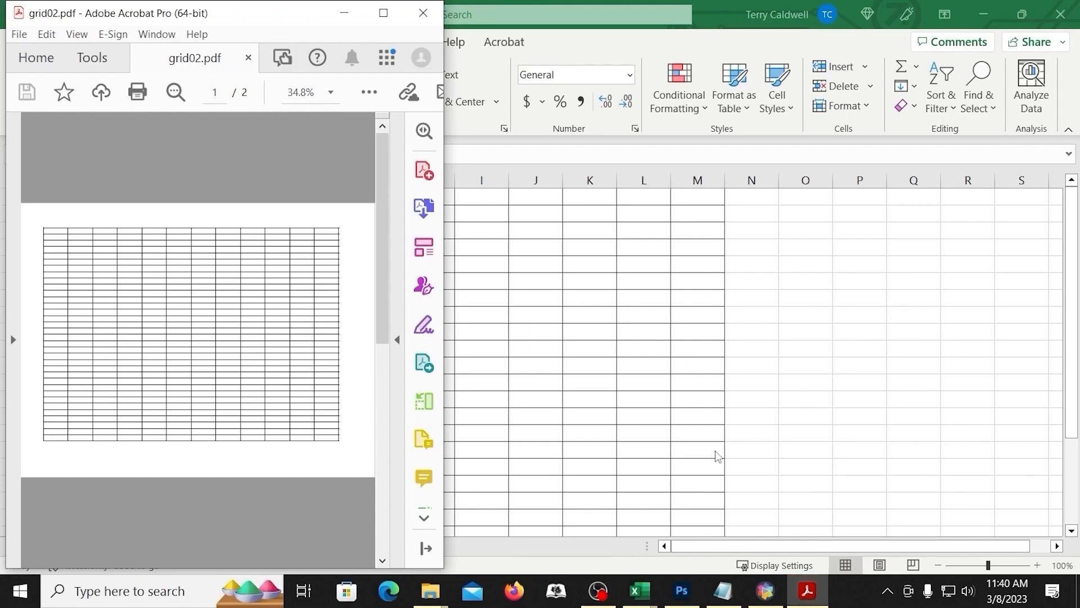
click(393, 15)
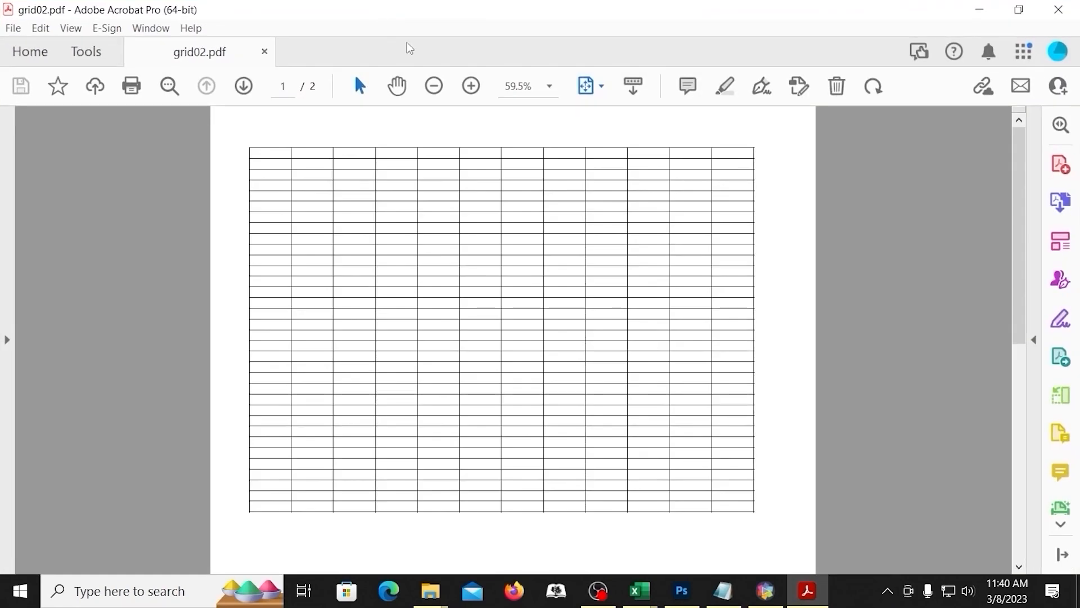
Step: Switch to Photoshop and open the newest screenshot of grid02.pdf from the greenshot folder
click(696, 592)
click(47, 153)
scroll(479, 247, down, 3)
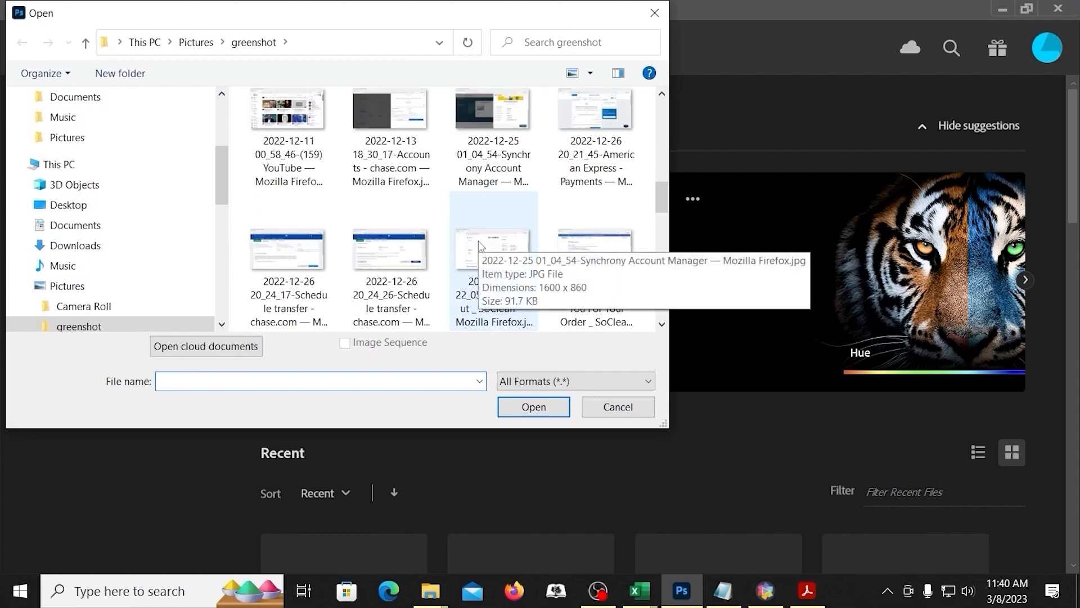
scroll(480, 248, down, 10)
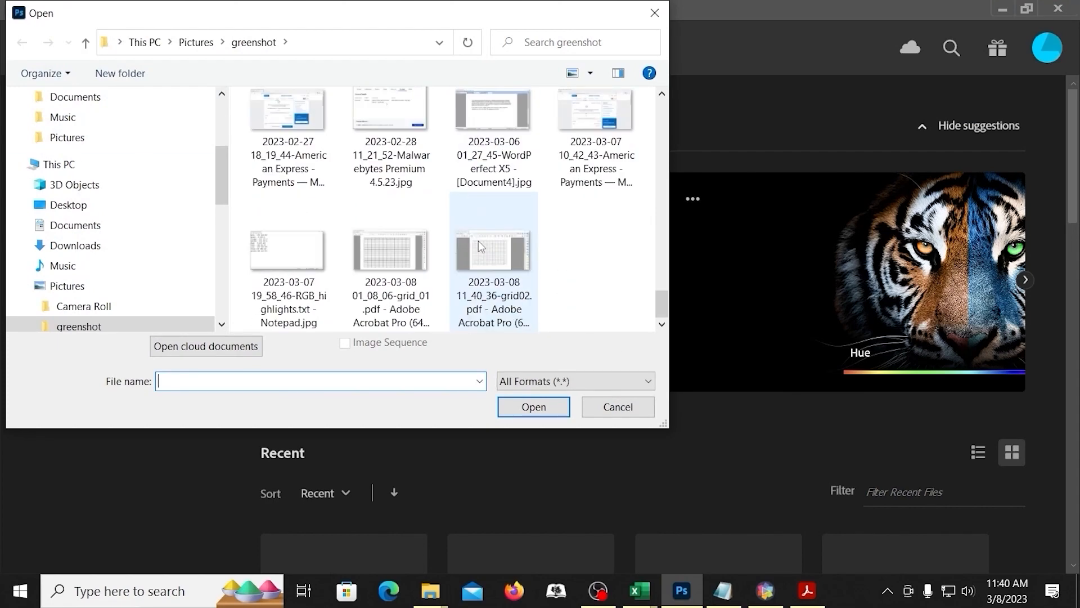
double_click(484, 250)
Step: Crop the screenshot closely around the grid, to about 767 x 574 px
drag(57, 336, 140, 332)
drag(699, 327, 593, 330)
drag(425, 135, 424, 139)
Step: Export the cropped grid as a PNG image named grid_demo
click(38, 12)
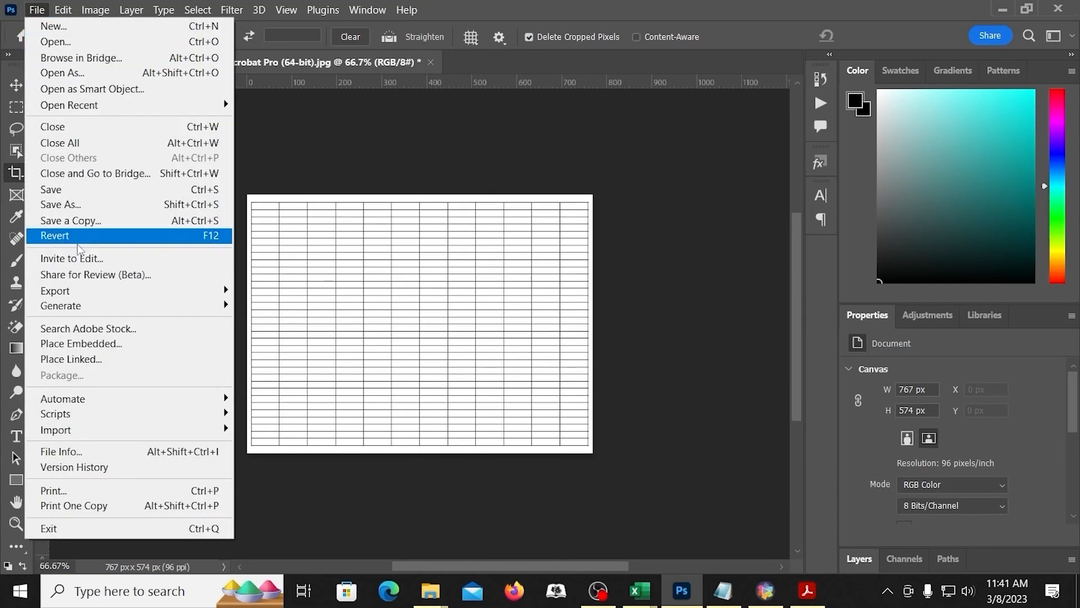
mouse_move(135, 292)
click(264, 311)
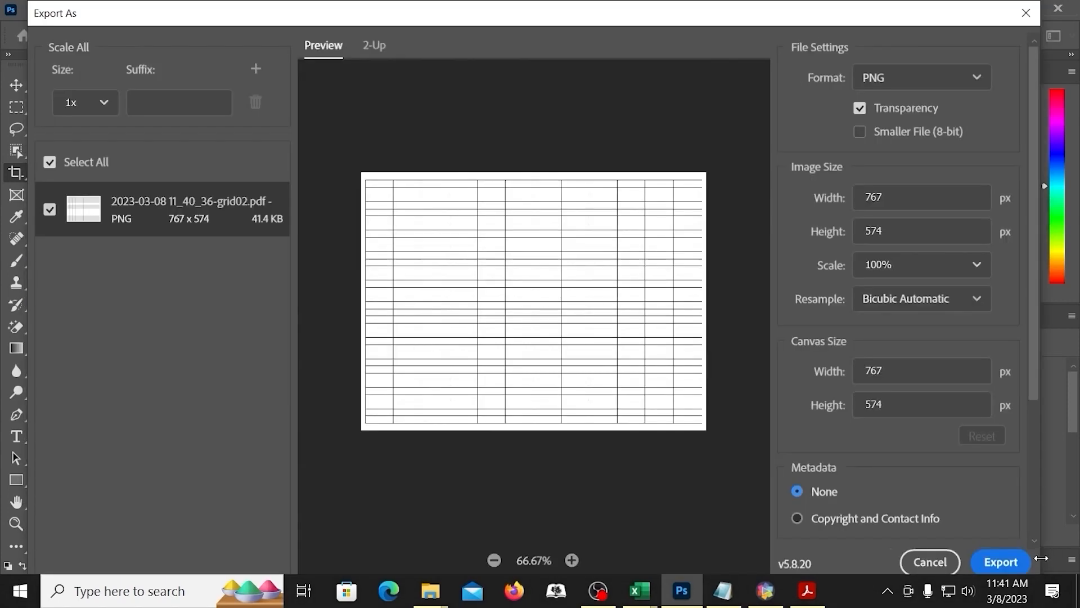
click(1001, 562)
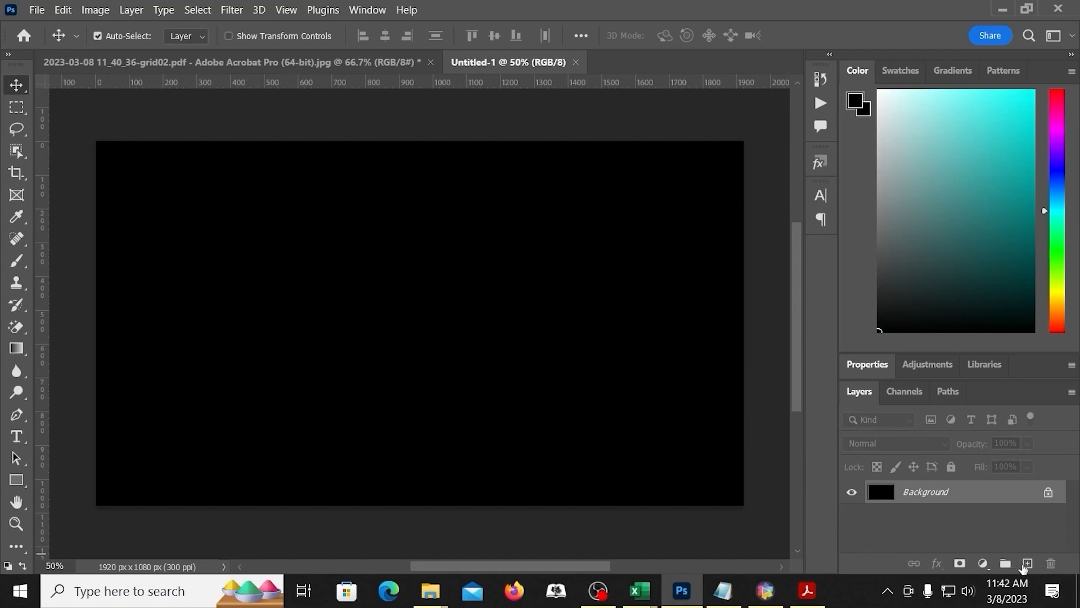
Step: Place the grid_demo image on a new layer of the black 1920 x 1080 px document and hide the Background layer
click(1028, 564)
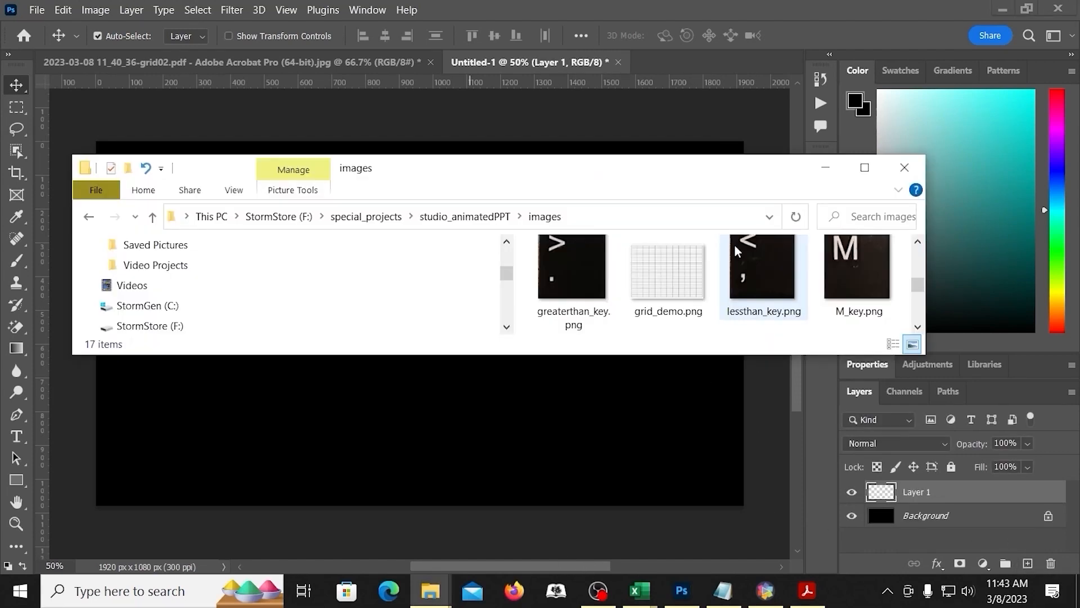
scroll(734, 245, down, 2)
scroll(738, 252, up, 2)
drag(620, 179, 871, 25)
drag(914, 133, 471, 316)
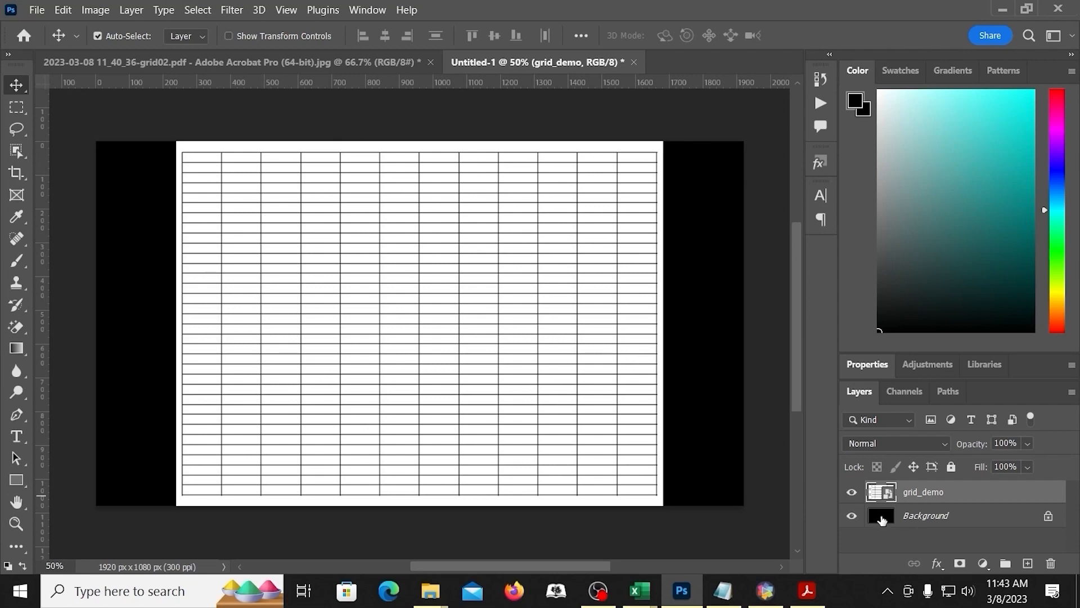
click(852, 516)
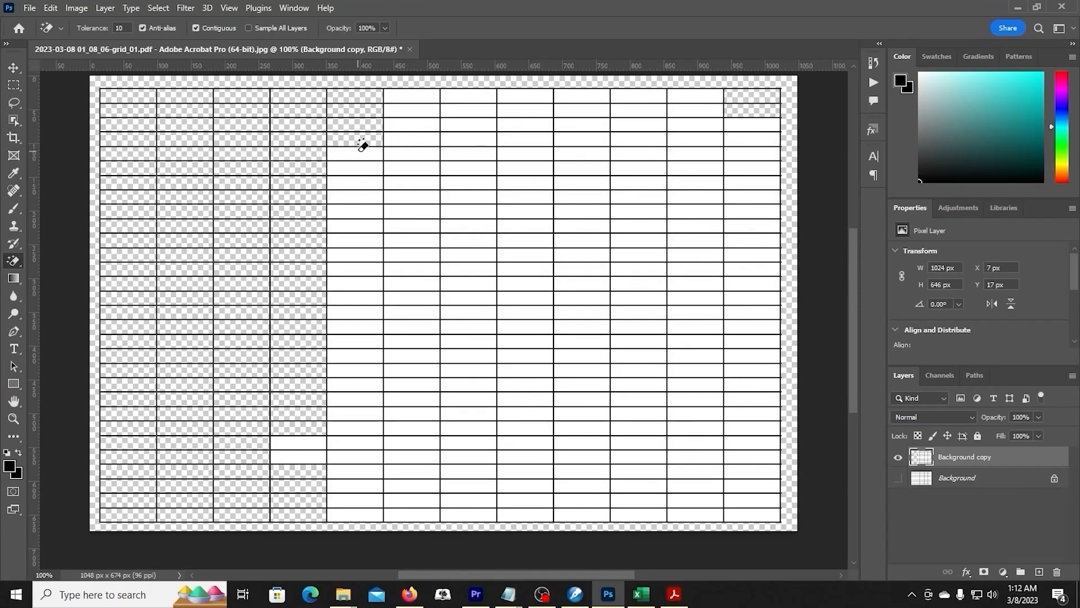
Step: Erase the white fill from all remaining grid cells on the Background copy layer with the Magic Eraser at tolerance 10, keeping only the lines
click(357, 225)
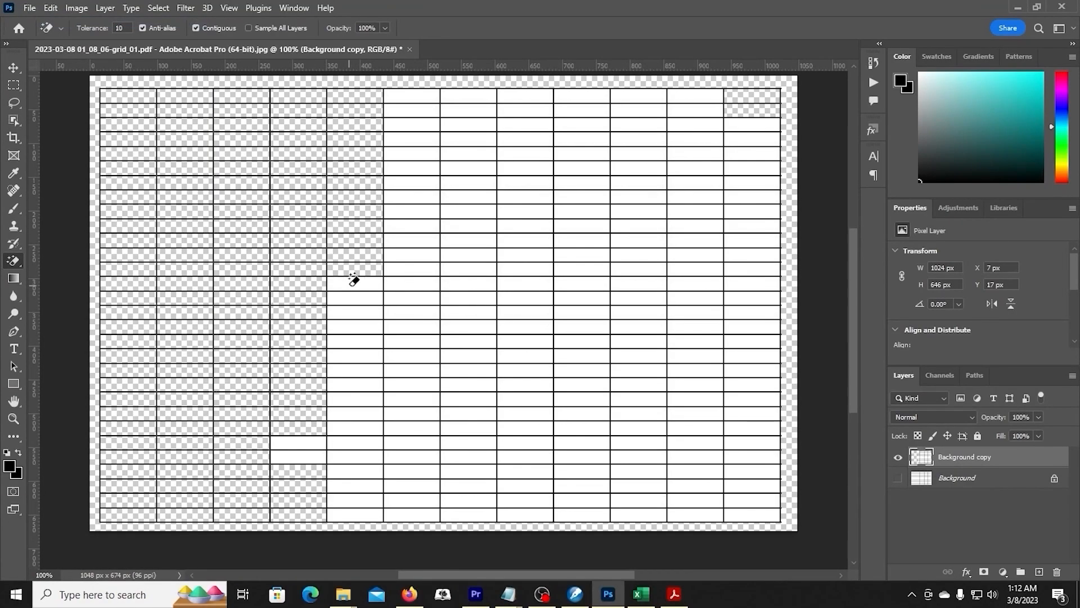
click(355, 315)
click(359, 441)
click(298, 495)
click(355, 506)
click(411, 124)
click(411, 144)
click(413, 239)
click(414, 341)
click(413, 441)
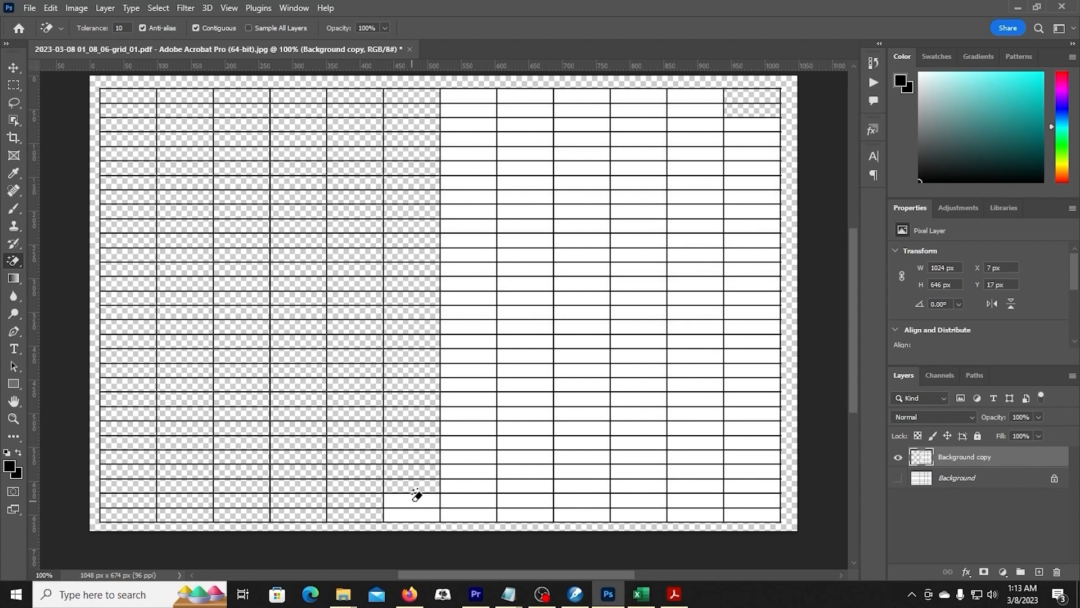
click(413, 514)
click(471, 442)
click(472, 97)
click(475, 242)
click(476, 256)
click(473, 341)
click(529, 139)
click(527, 283)
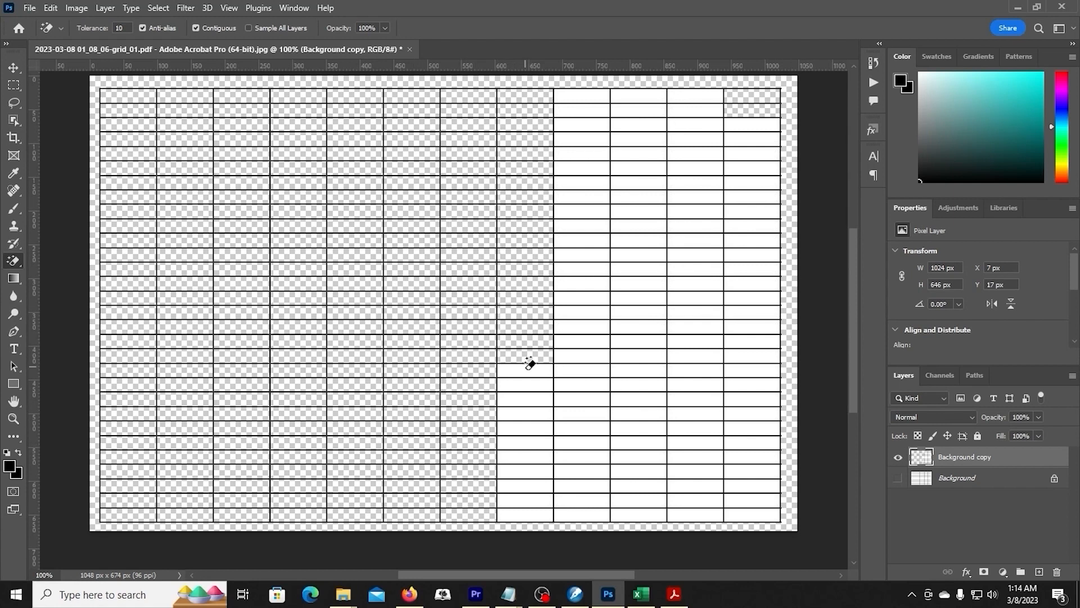
click(527, 427)
click(528, 515)
click(588, 96)
click(582, 197)
click(582, 212)
click(584, 327)
click(584, 442)
click(639, 515)
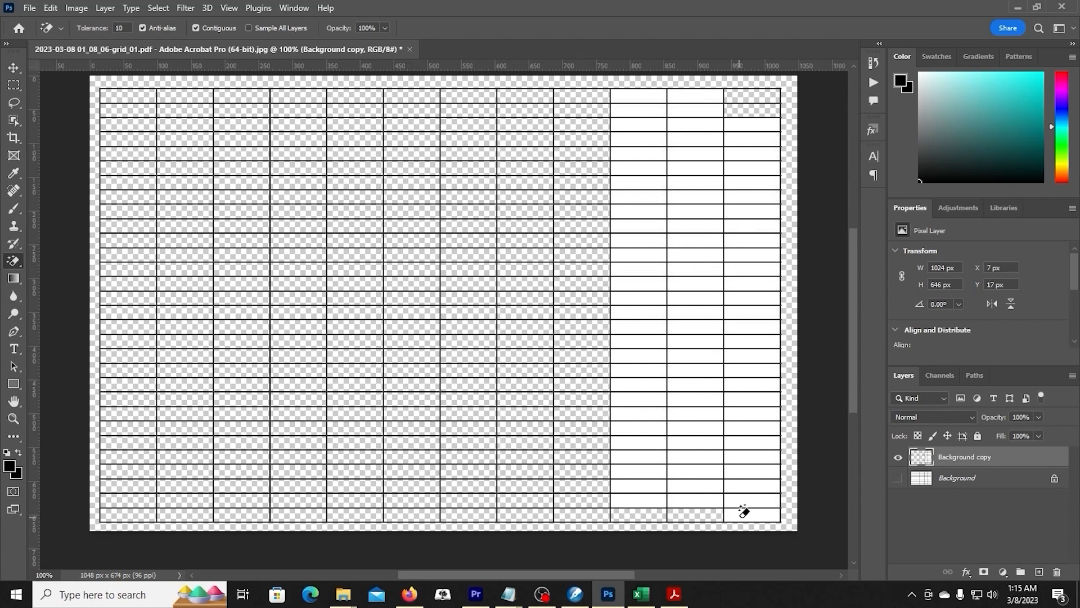
click(752, 515)
click(753, 385)
click(752, 125)
click(749, 255)
click(748, 268)
click(750, 313)
click(696, 96)
click(695, 211)
click(696, 369)
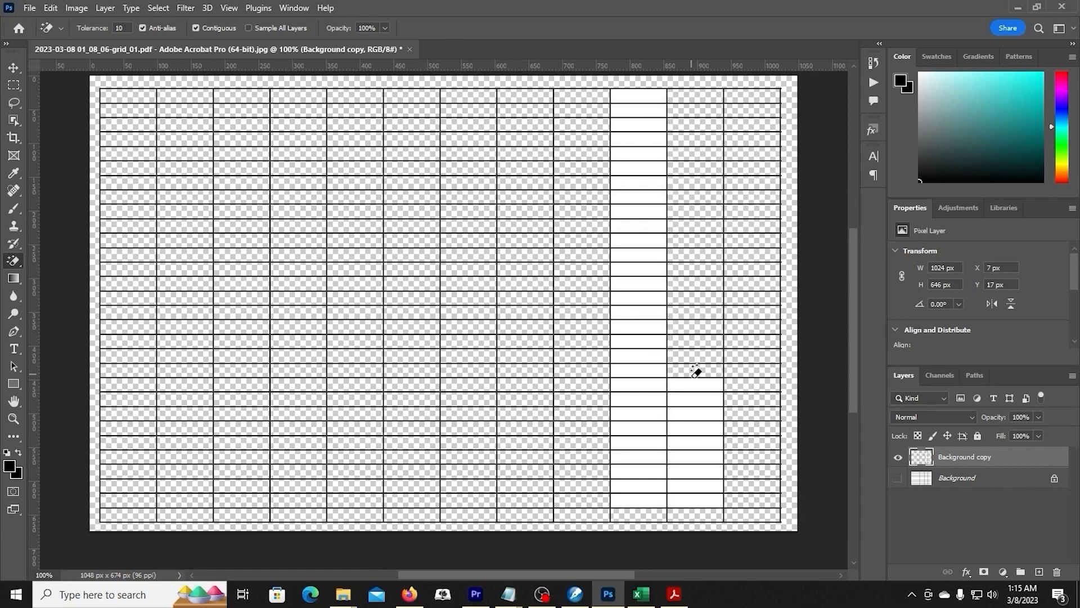
click(696, 500)
click(639, 96)
click(634, 254)
click(639, 315)
click(638, 473)
click(638, 405)
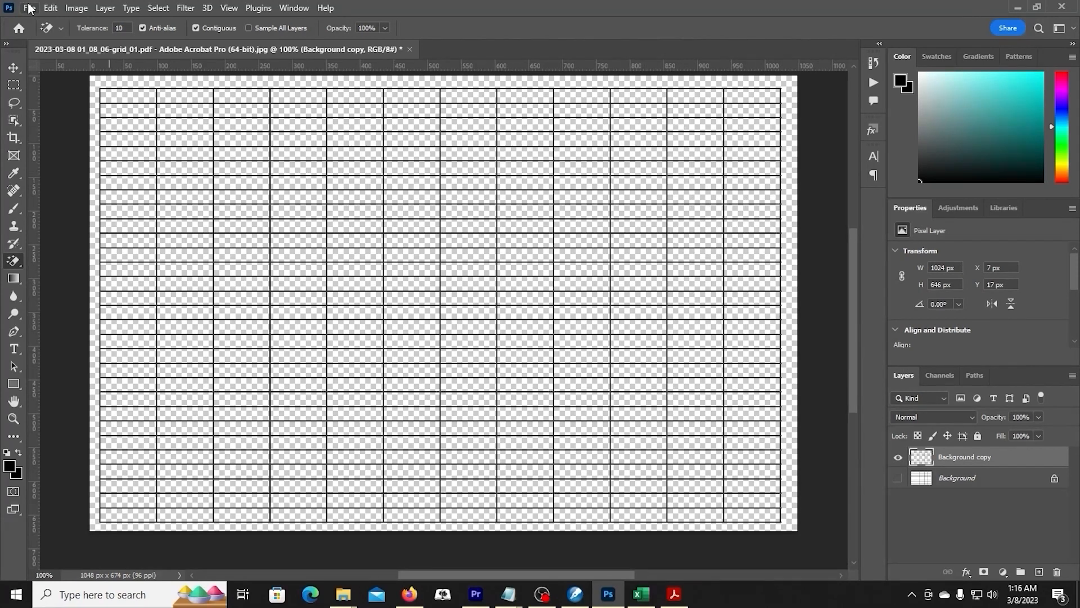
Step: Export the transparent grid as a 1048 x 674 px PNG and bring up the parent folders to choose its save location
click(29, 8)
mouse_move(70, 245)
click(213, 256)
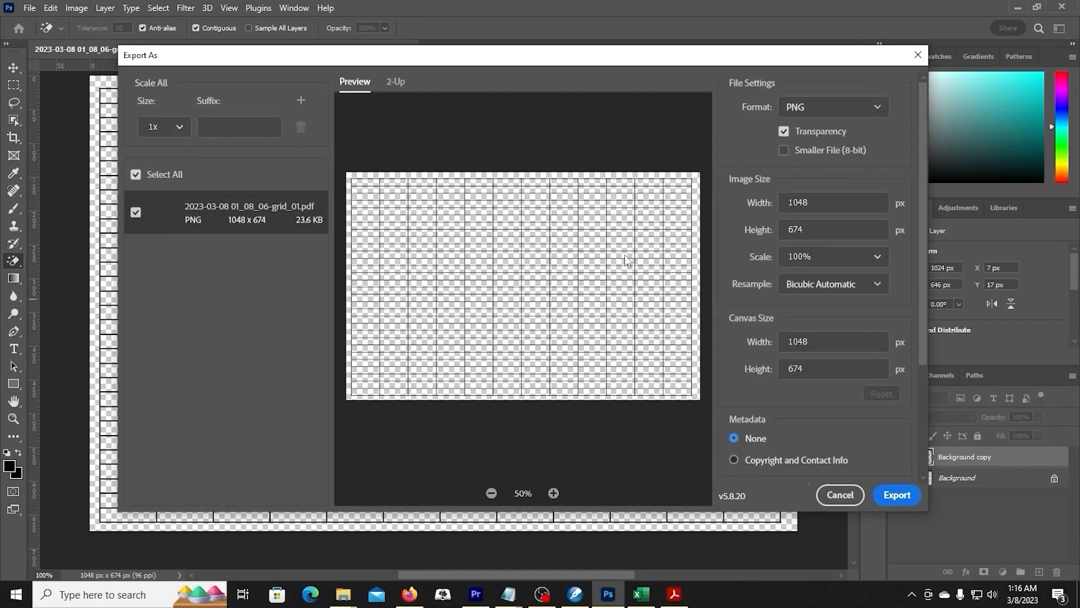
click(898, 496)
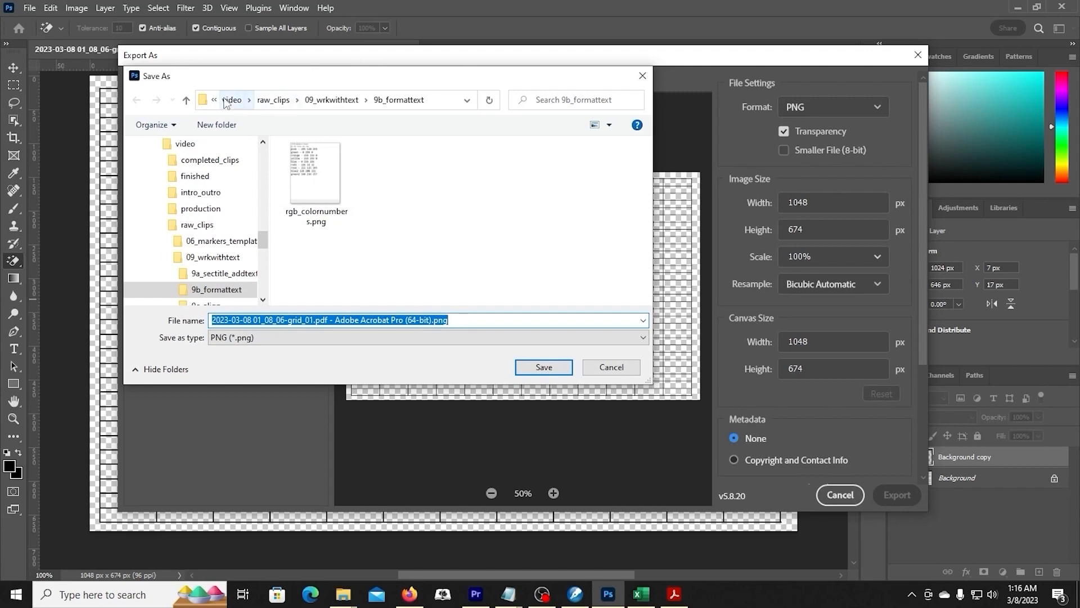
click(215, 101)
mouse_move(227, 109)
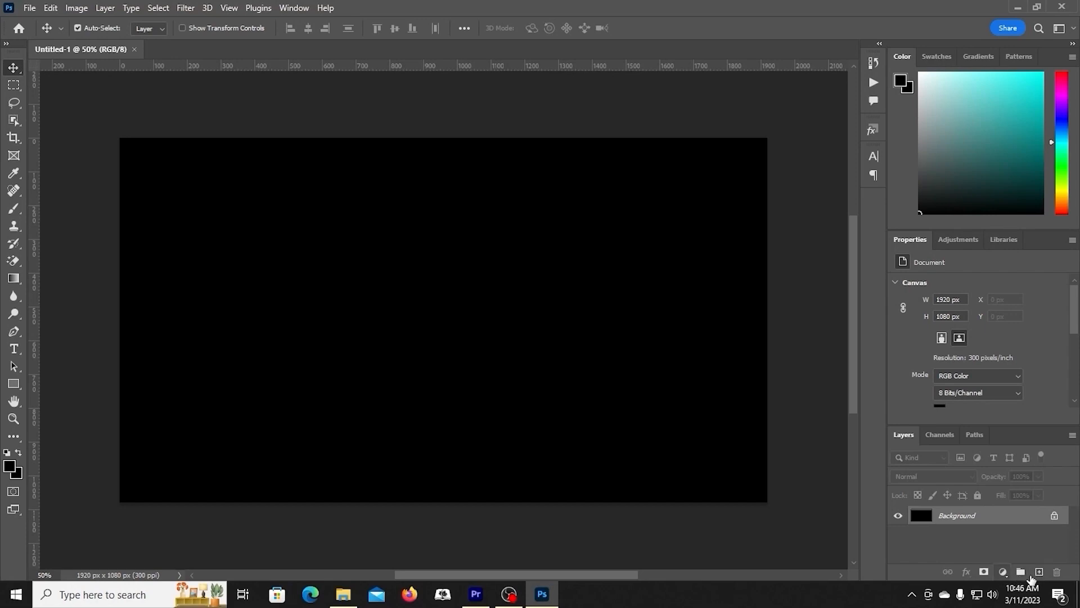
Step: Add a new layer to the black 1920 x 1080 px document and place grid_02.png from the grids folder on it
click(1038, 572)
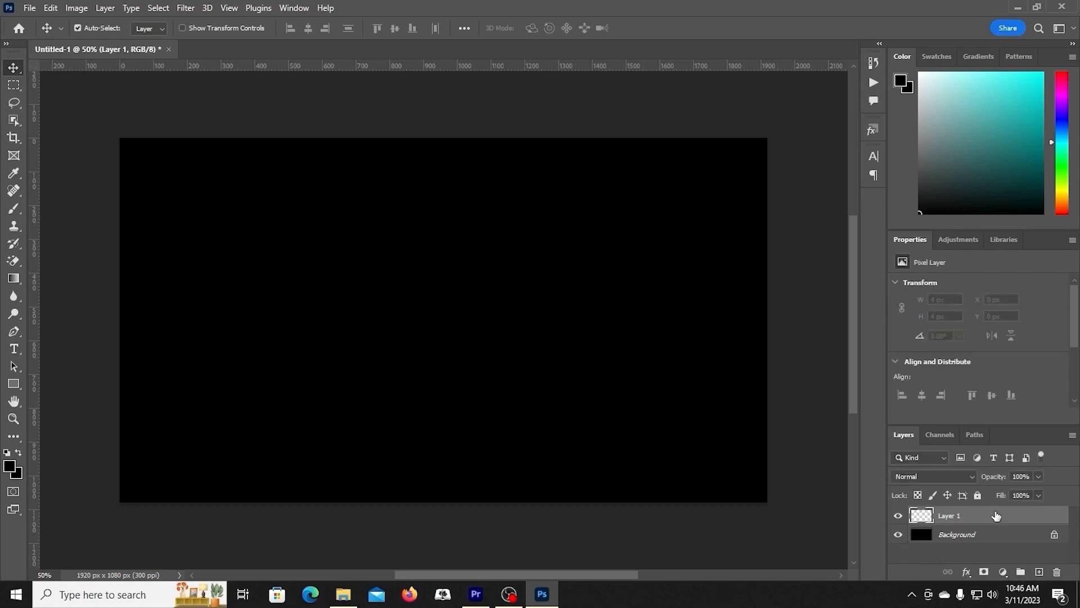
drag(1079, 80, 801, 108)
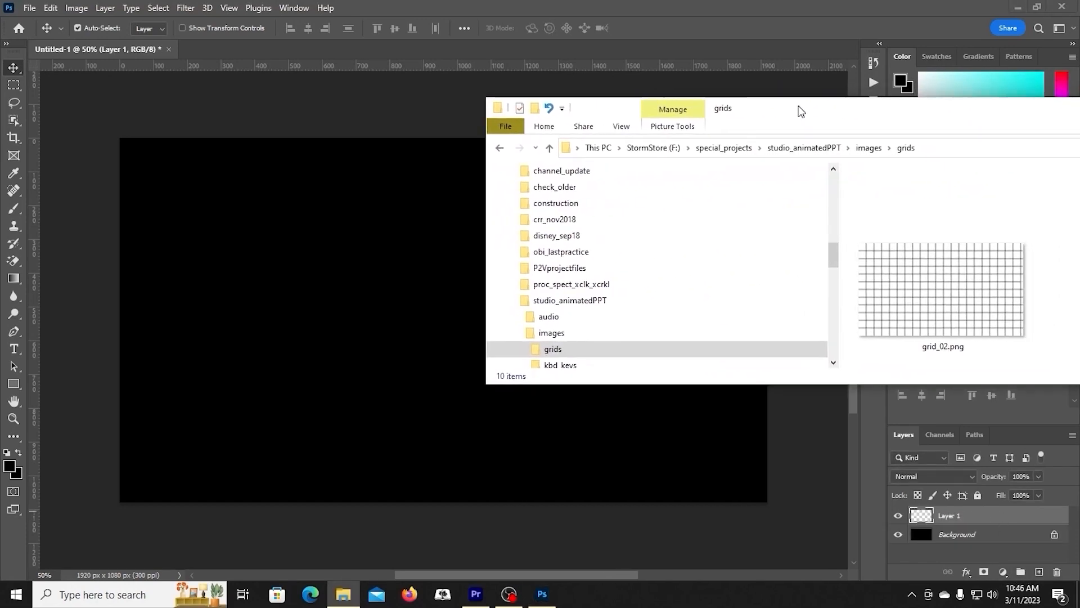
drag(964, 292, 550, 297)
key(Return)
Step: Hide the Background layer and add an Invert adjustment layer above grid_02 to turn its lines white
click(897, 536)
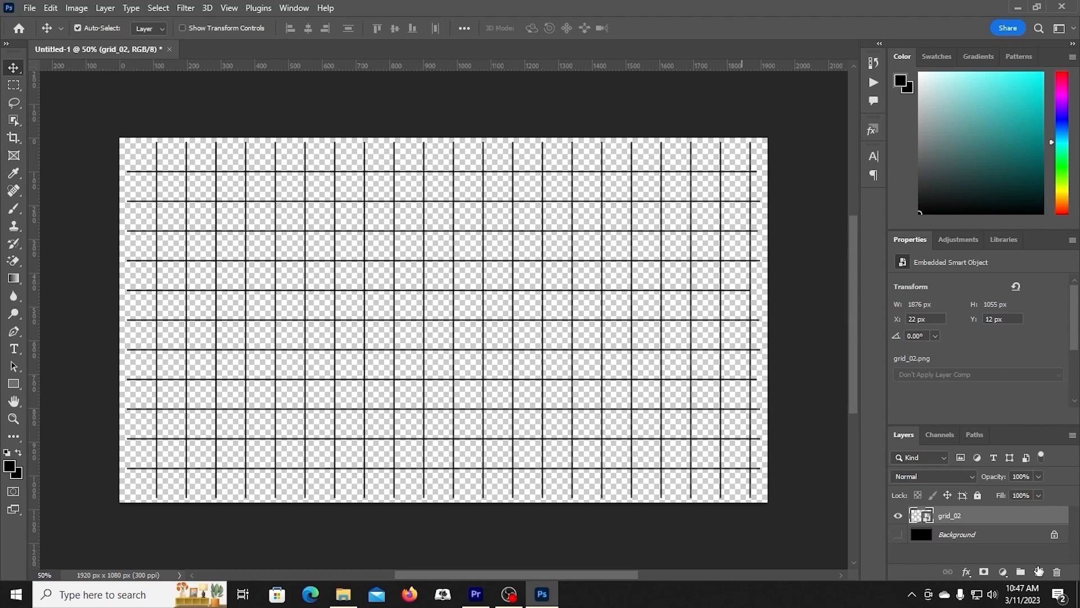
click(1003, 571)
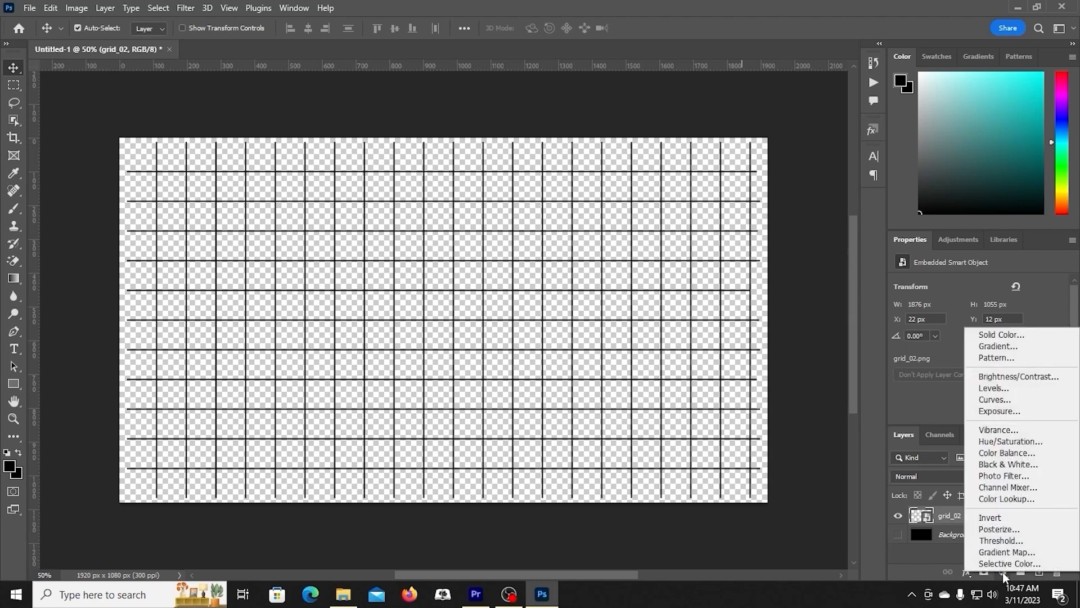
click(990, 517)
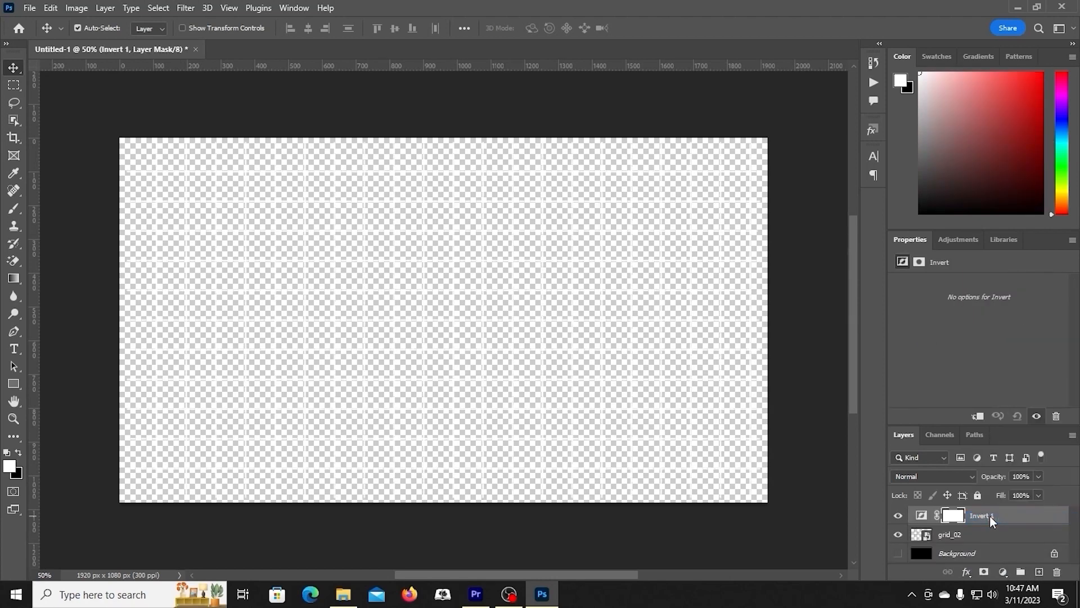
Step: Export the inverted white grid as a 1920 x 1080 px PNG under a new file name beginning with "gri"
click(30, 9)
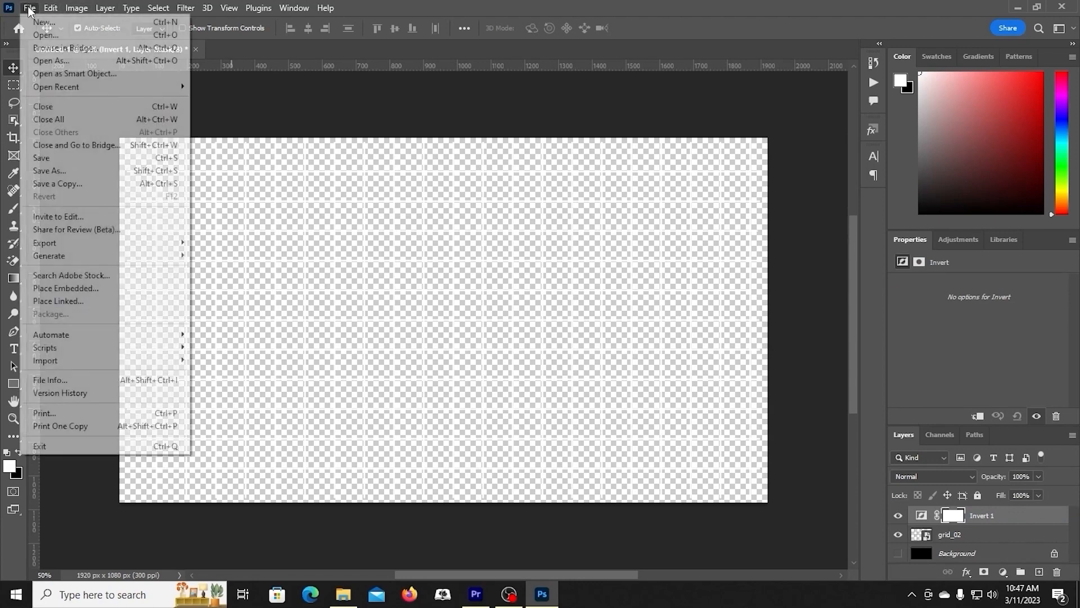
mouse_move(92, 247)
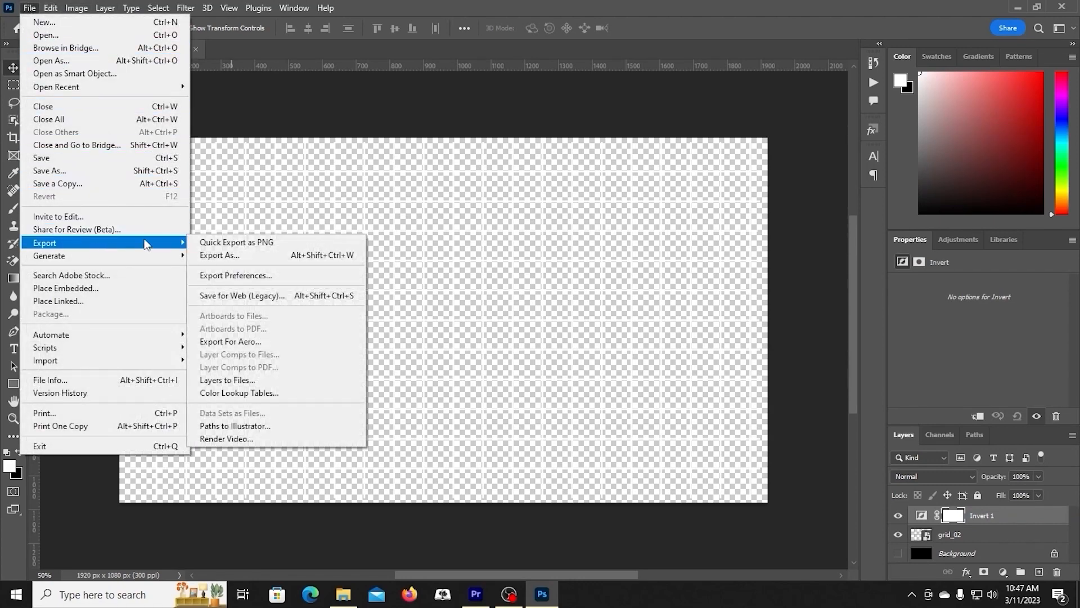
click(217, 255)
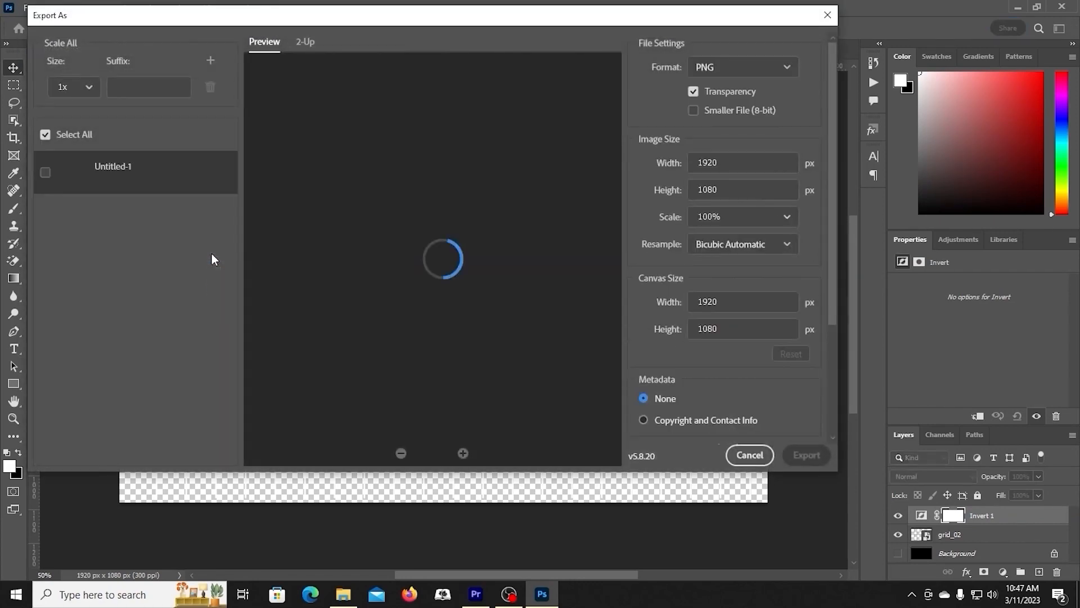
click(806, 456)
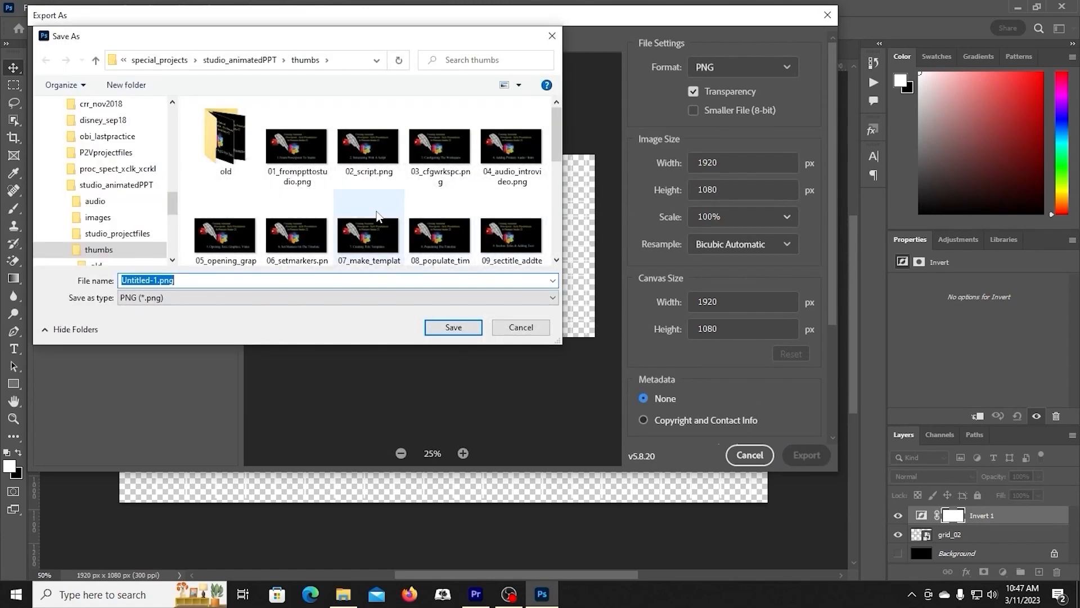
key(shift+Left)
key(shift+Left)
key(shift+Left)
key(shift+Left)
text(gri)
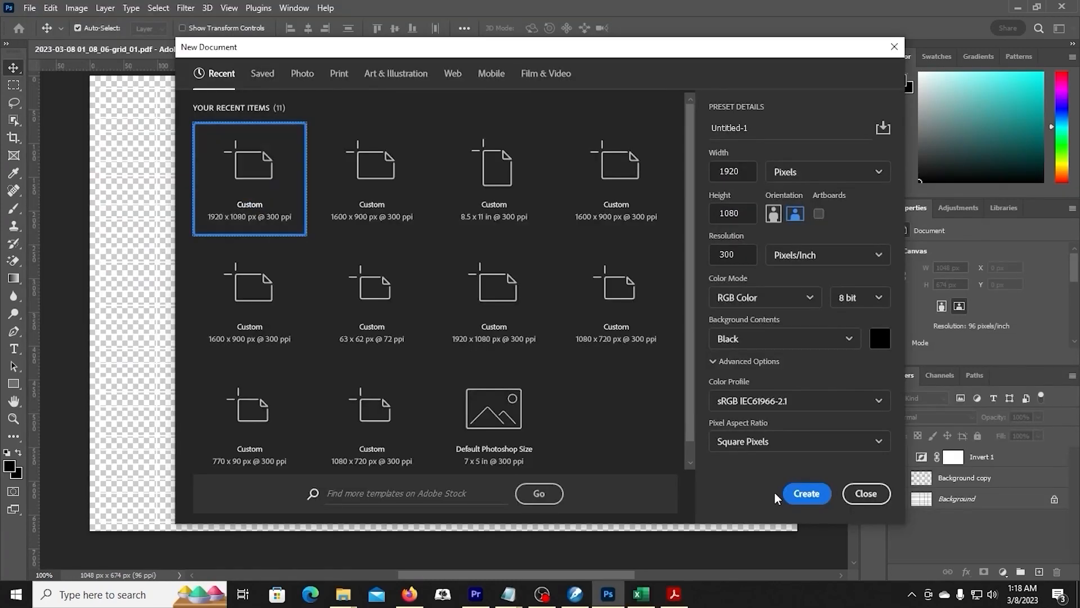
Step: Create a black 1920 x 1080 px document, place the grid_white image on a new layer, and add an empty layer beneath it
click(802, 492)
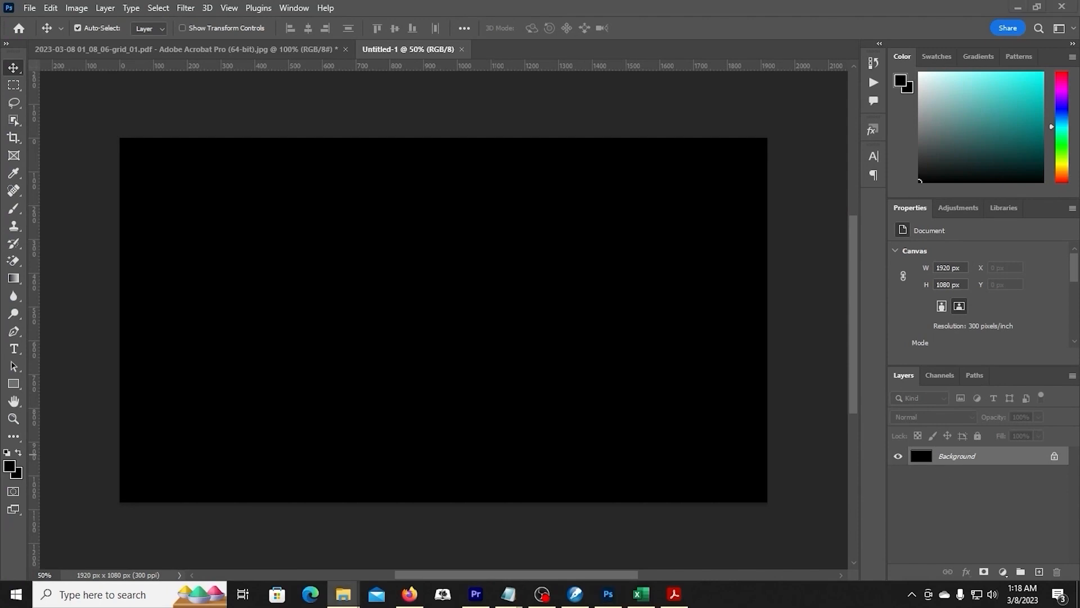
click(1040, 572)
key(Return)
click(1040, 572)
drag(984, 457, 984, 484)
Step: Draw a rectangle about 2021 x 1128 px covering the canvas beneath the grid, and change its fill to light brown
click(13, 384)
drag(109, 129, 791, 510)
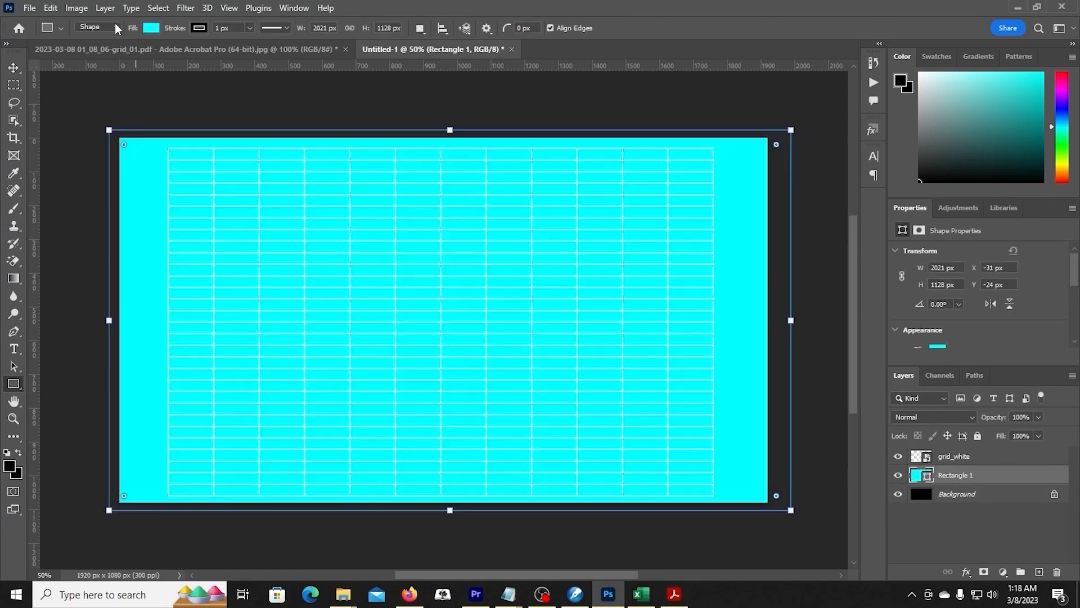
click(151, 28)
click(69, 179)
click(68, 223)
scroll(69, 228, down, 3)
click(68, 251)
click(157, 266)
click(750, 5)
click(13, 68)
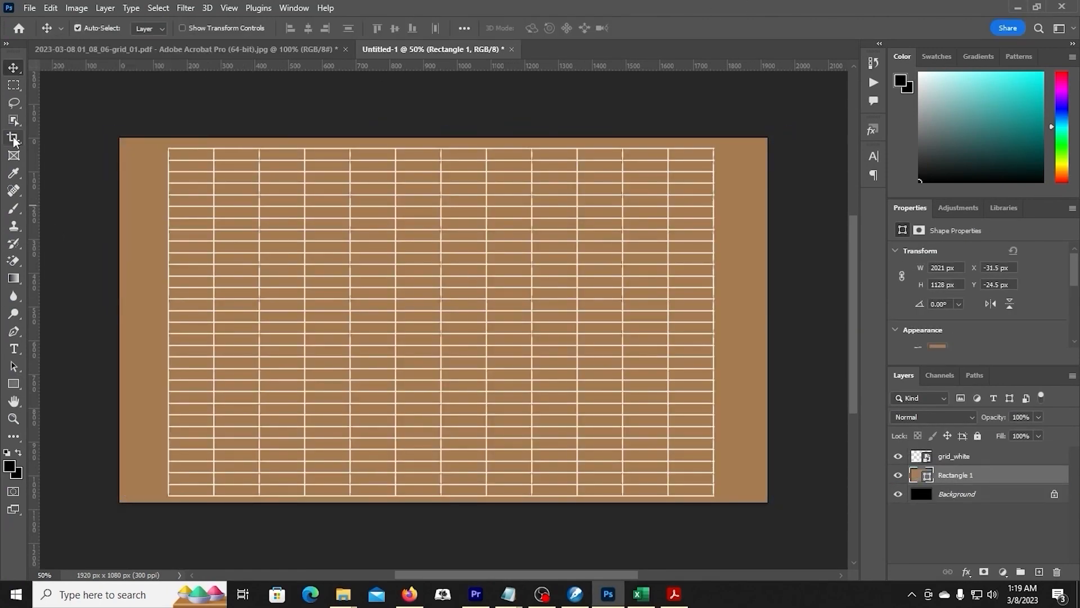
Step: Crop the canvas to about 1633 x 1060 px, leaving a narrow tan margin around the white grid
click(13, 138)
drag(119, 319, 142, 319)
drag(747, 315, 725, 316)
drag(443, 137, 443, 141)
drag(443, 499, 444, 497)
drag(726, 326, 722, 328)
drag(441, 498, 442, 502)
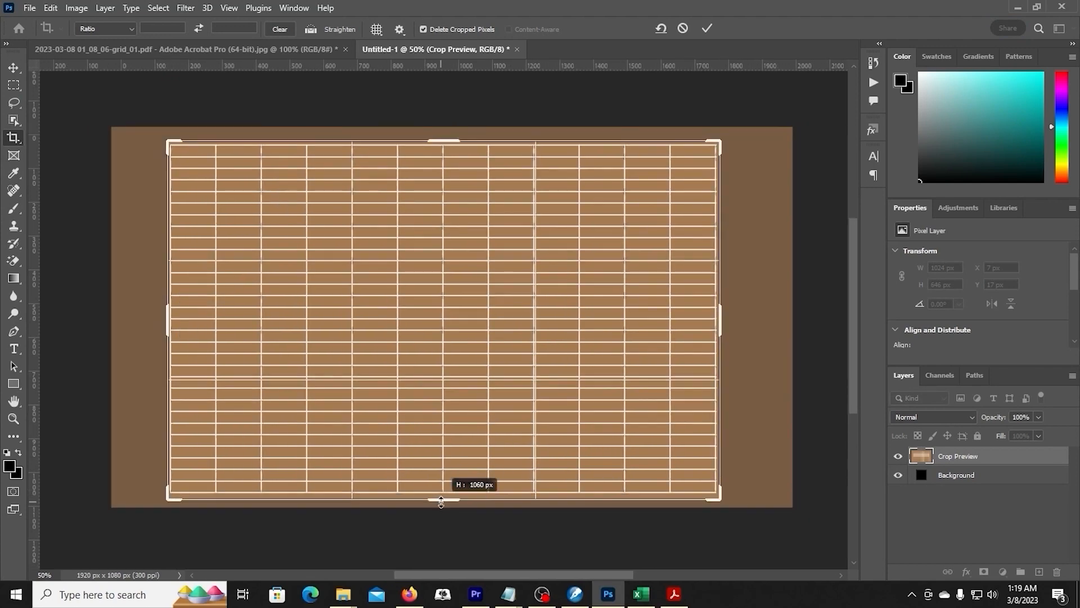
key(Return)
Step: Export the cropped white-on-tan grid as a PNG named grid_white_tan in the images folder
click(30, 7)
mouse_move(181, 242)
click(218, 255)
click(897, 495)
key(shift+Left)
key(shift+Left)
key(shift+Left)
key(shift+Left)
text(grid_white_tan)
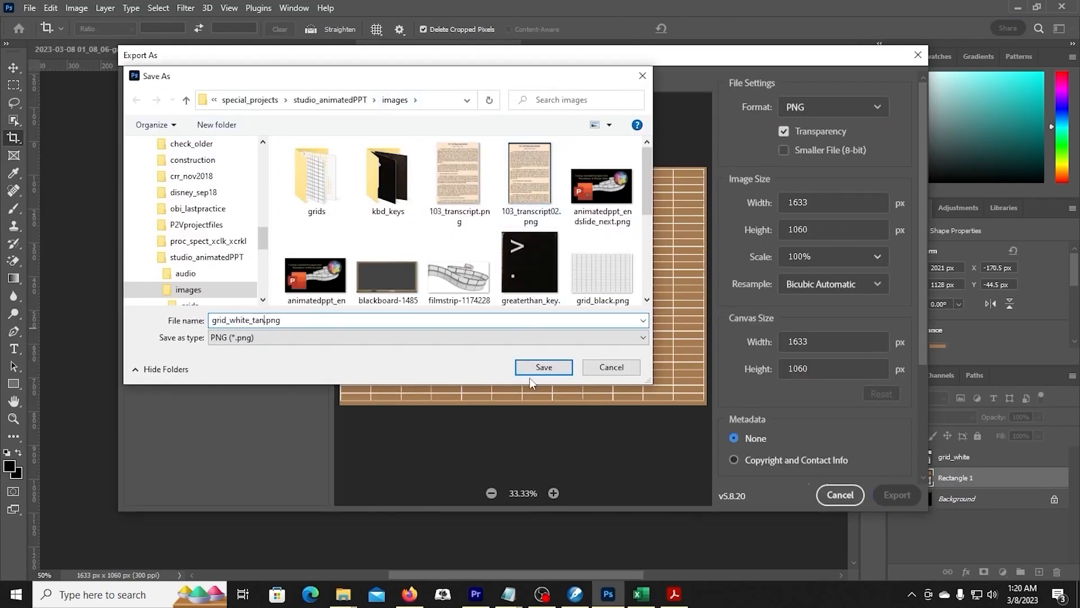
click(539, 369)
Step: Delete the grid_white layer and put the grid_black image on a layer above the tan rectangle instead
click(998, 458)
key(Delete)
click(1039, 572)
Step: Export the black-on-tan grid as a PNG named grid_black_tan
click(30, 7)
mouse_move(62, 244)
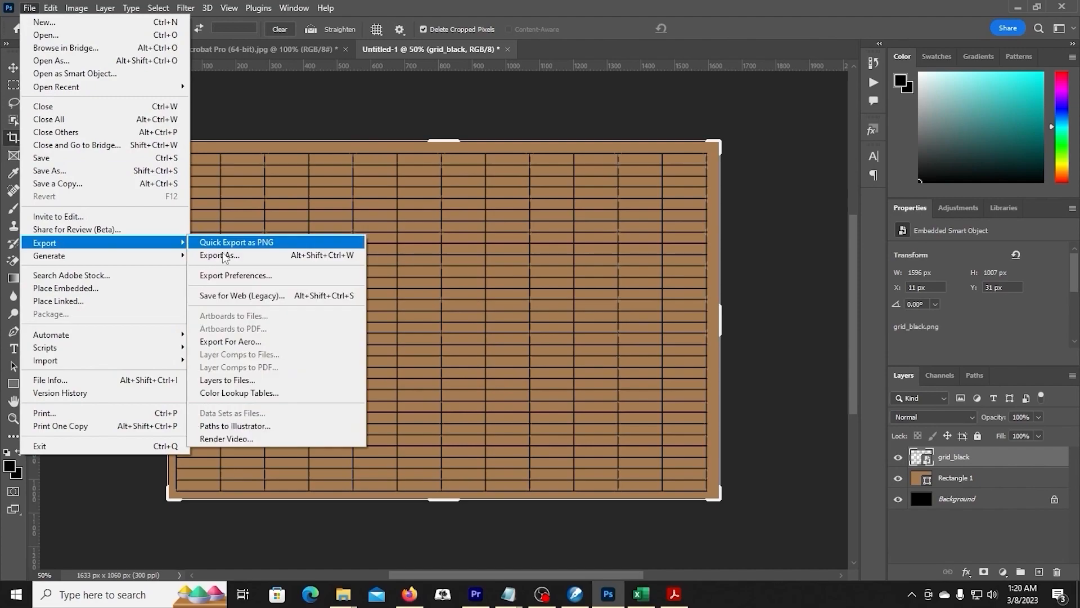
click(221, 256)
click(900, 494)
text(grid_b.png)
click(544, 368)
click(13, 68)
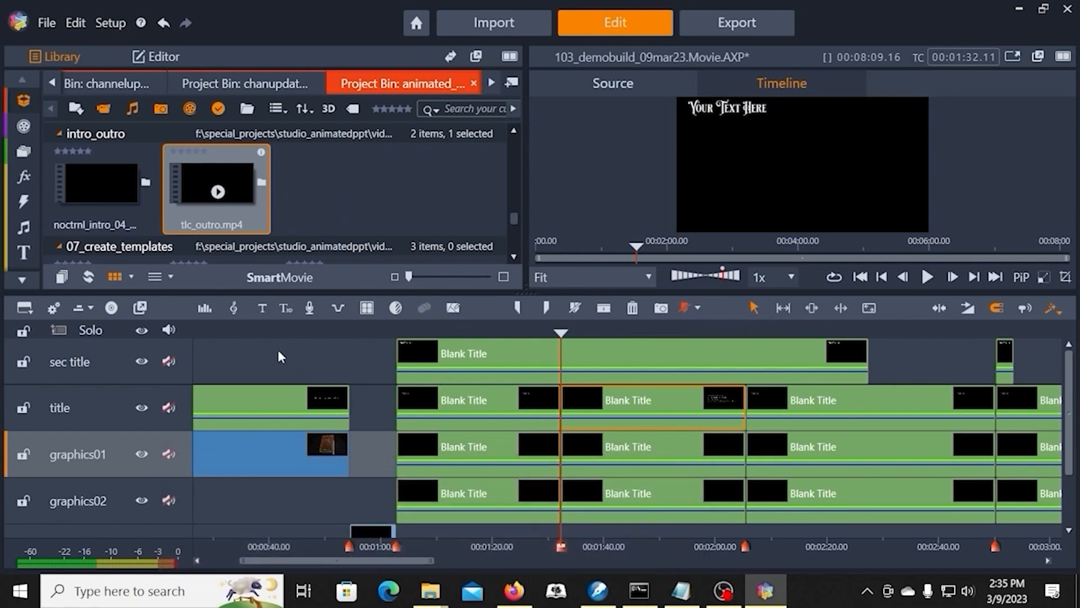
Step: In Pinnacle Studio, insert a new track below graphics01 and name it grid
right_click(89, 442)
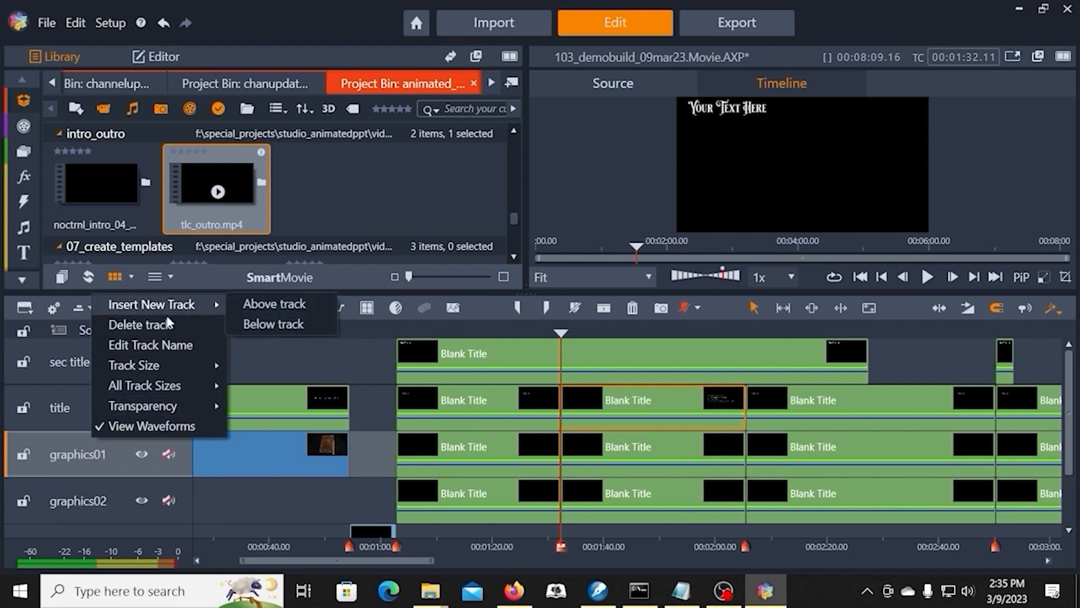
click(272, 324)
click(76, 517)
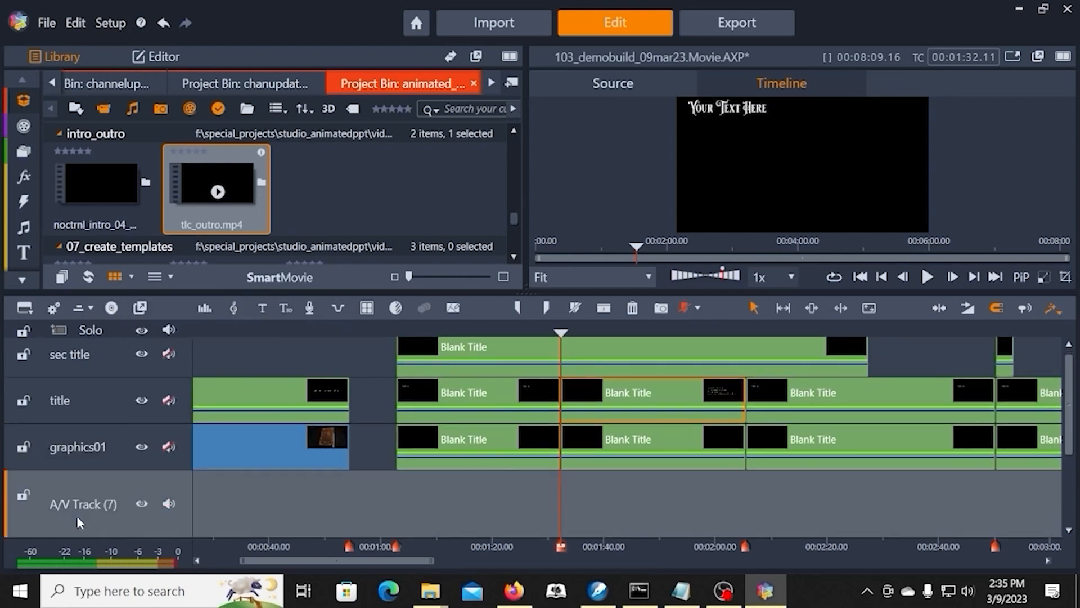
double_click(84, 504)
text(grid)
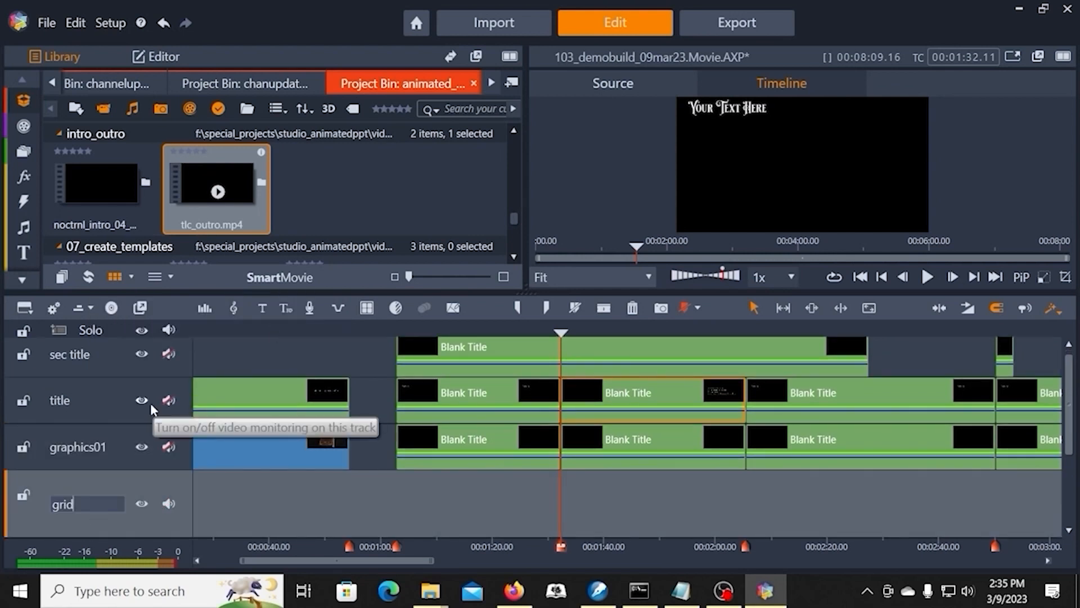
key(Return)
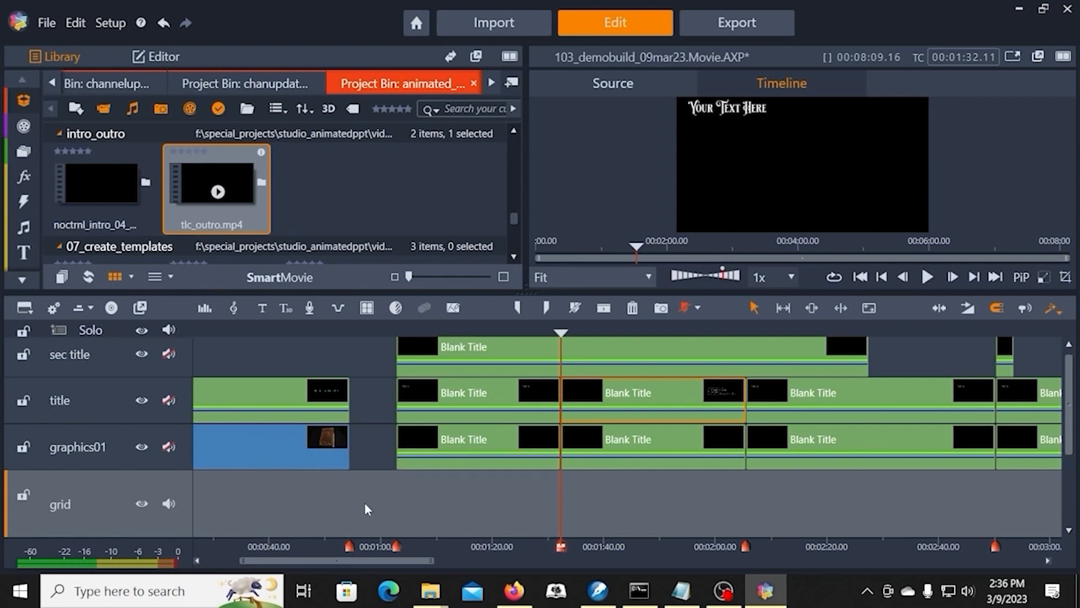
Step: Create a blank title on the grid track at 00:01:02.27, where the first title-track clip after the intro starts
key(Down)
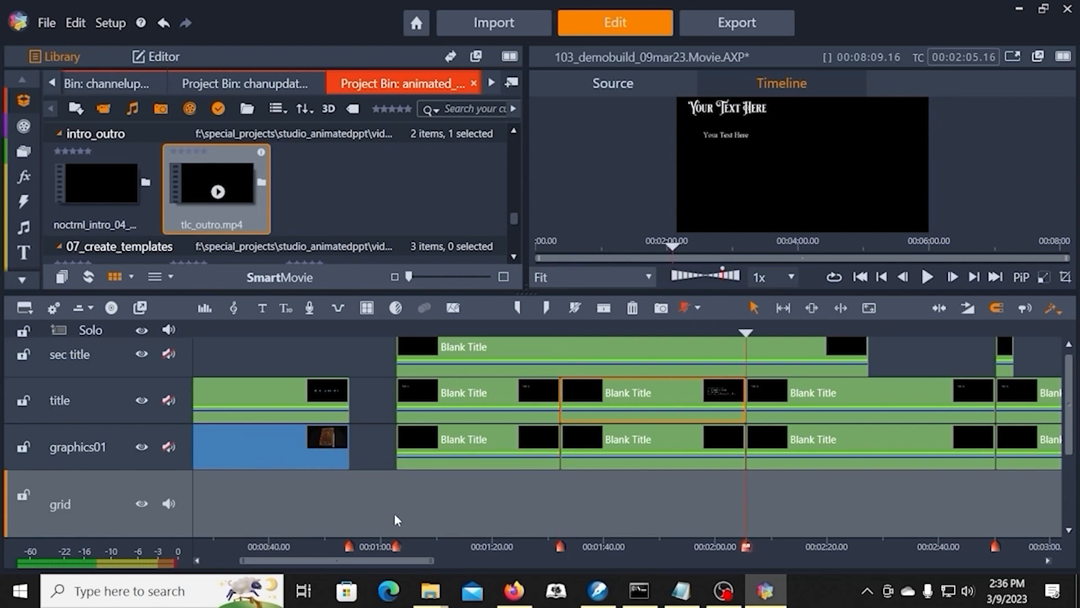
key(Up)
key(Up)
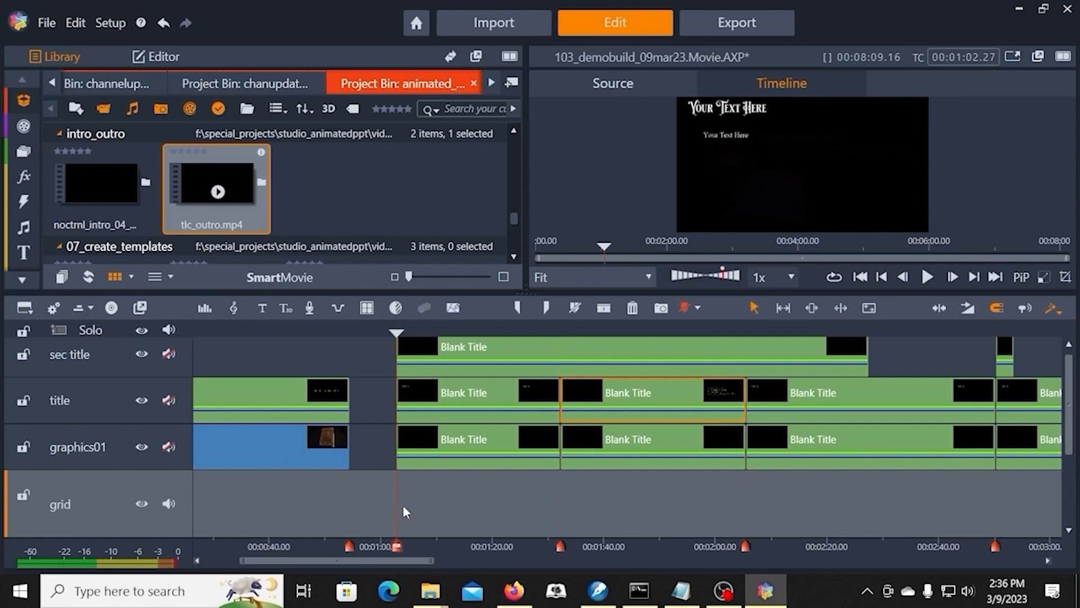
click(433, 504)
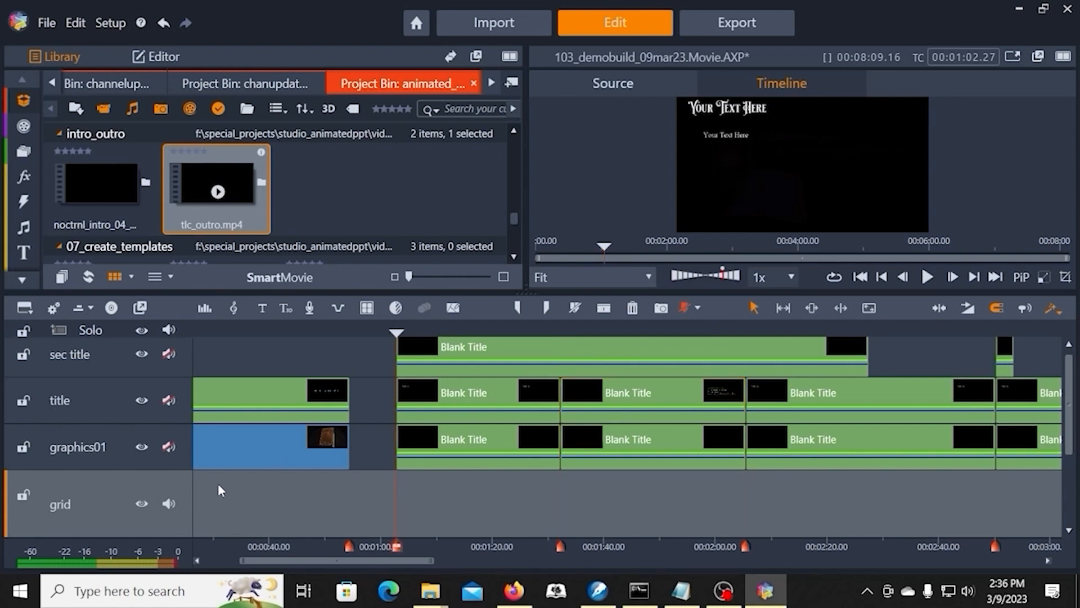
click(262, 308)
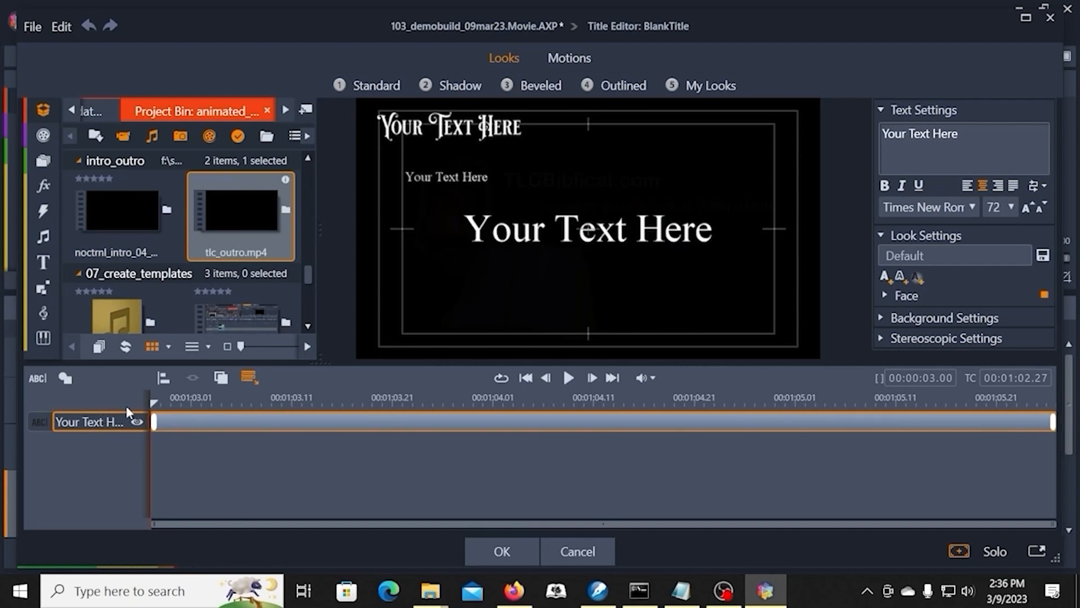
Step: Cut the placeholder text layer from the new title and lengthen its clip on the grid track to about 00:02:19.09
right_click(93, 427)
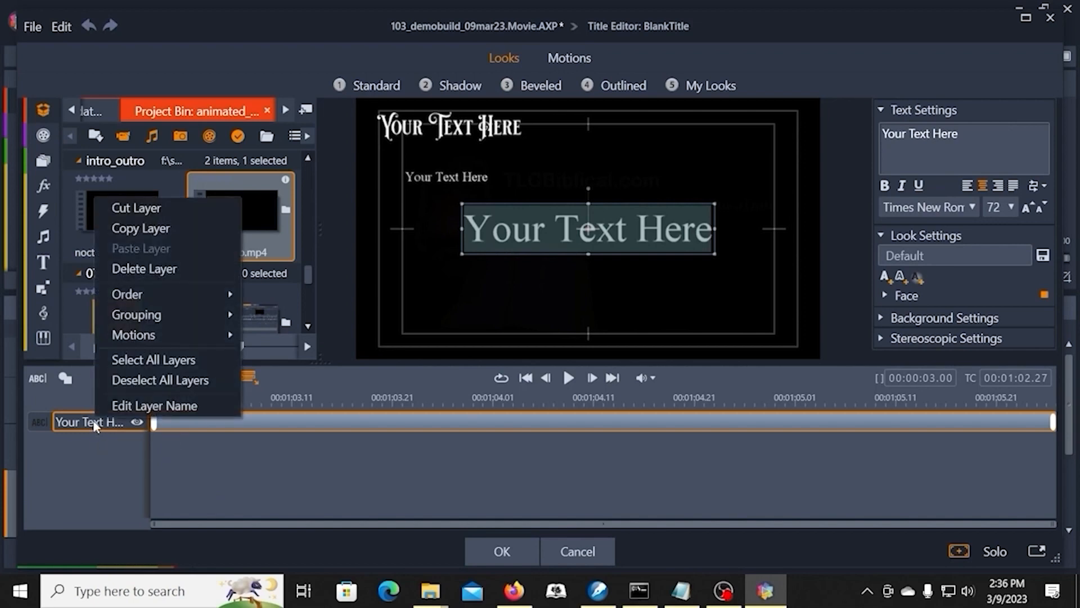
click(130, 210)
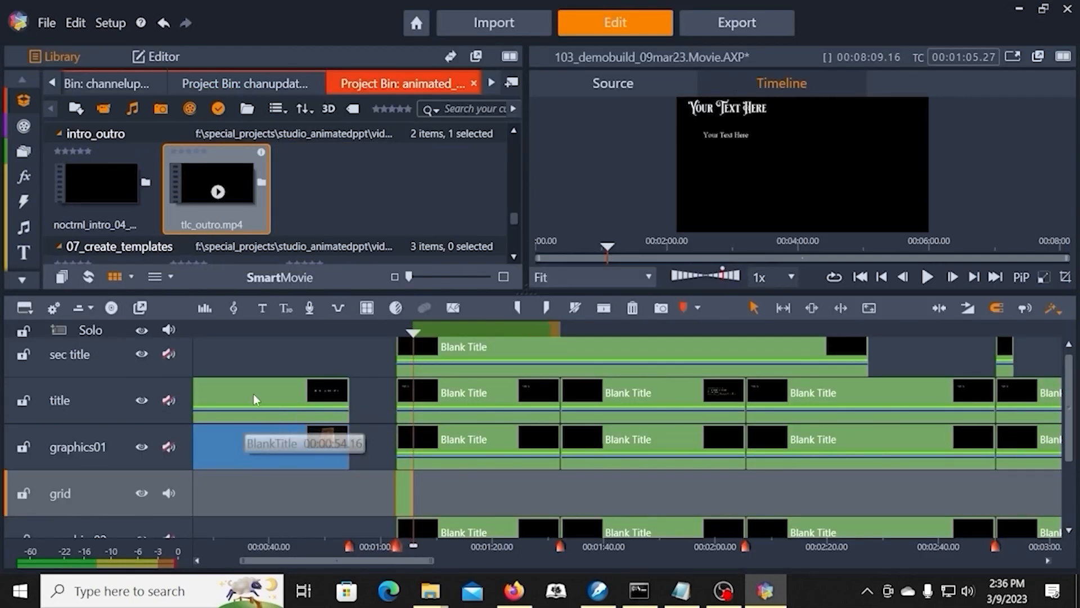
click(357, 329)
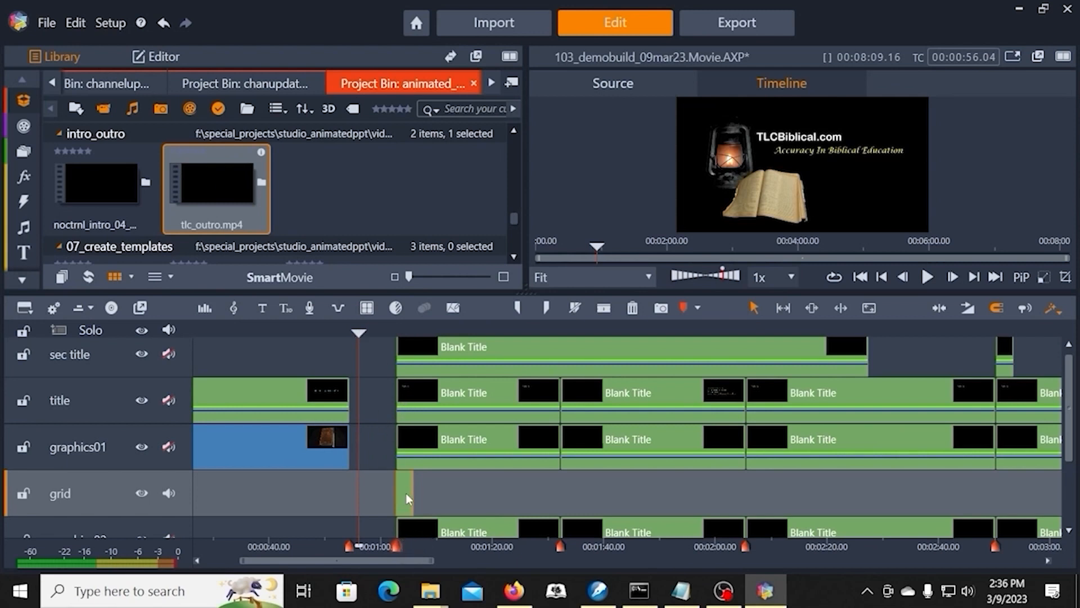
drag(412, 496, 1078, 570)
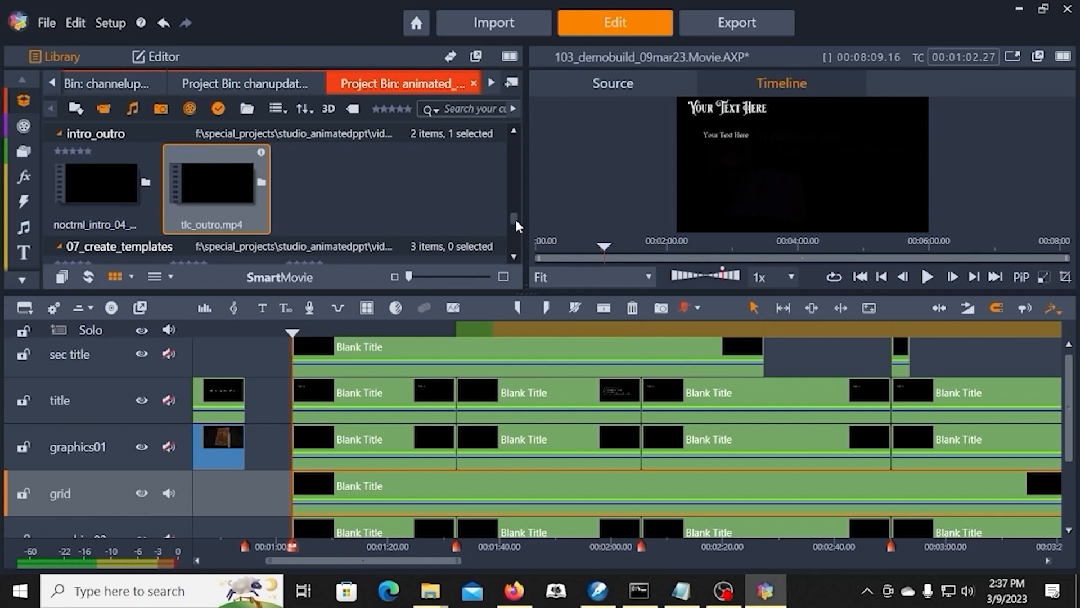
Step: Import grid_white.png from the studio_animatedPPT images\grids folder into the project bin
mouse_move(514, 215)
mouse_down()
mouse_move(515, 137)
mouse_move(518, 242)
mouse_move(515, 206)
mouse_up()
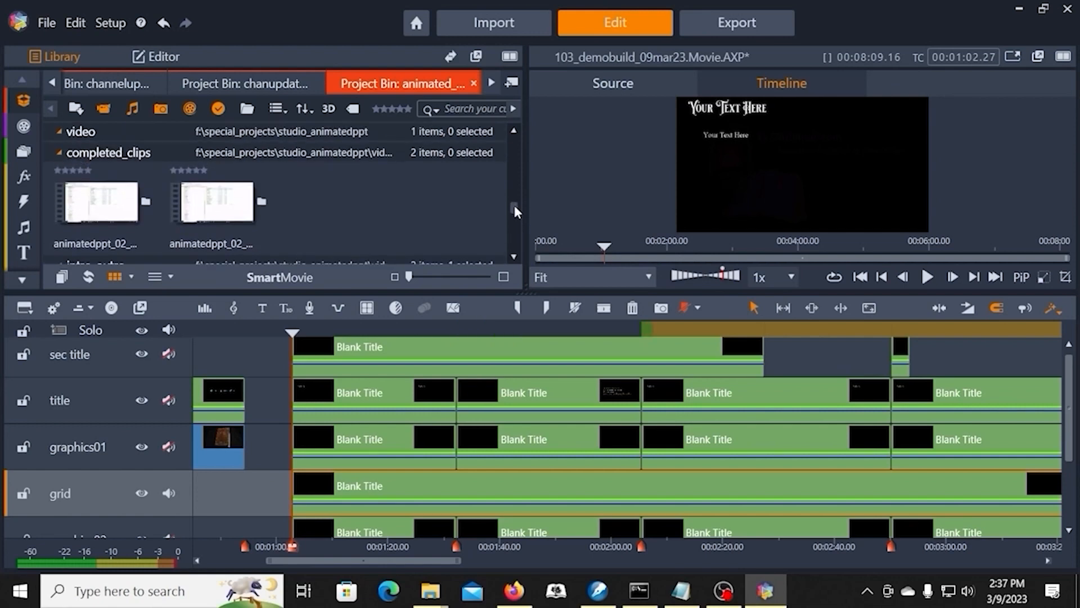
click(75, 108)
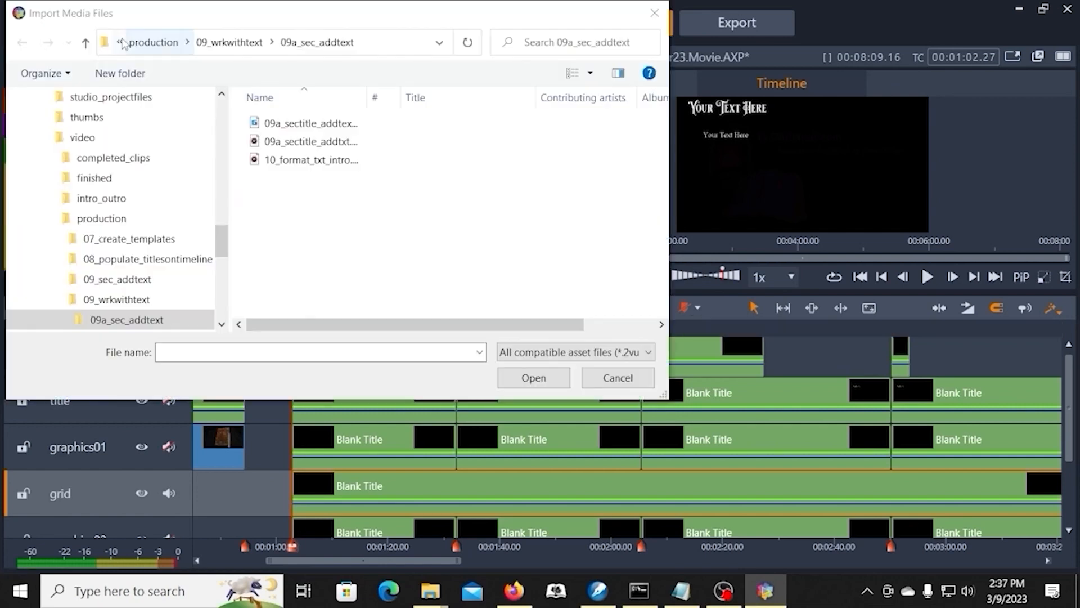
click(118, 42)
click(116, 54)
click(119, 42)
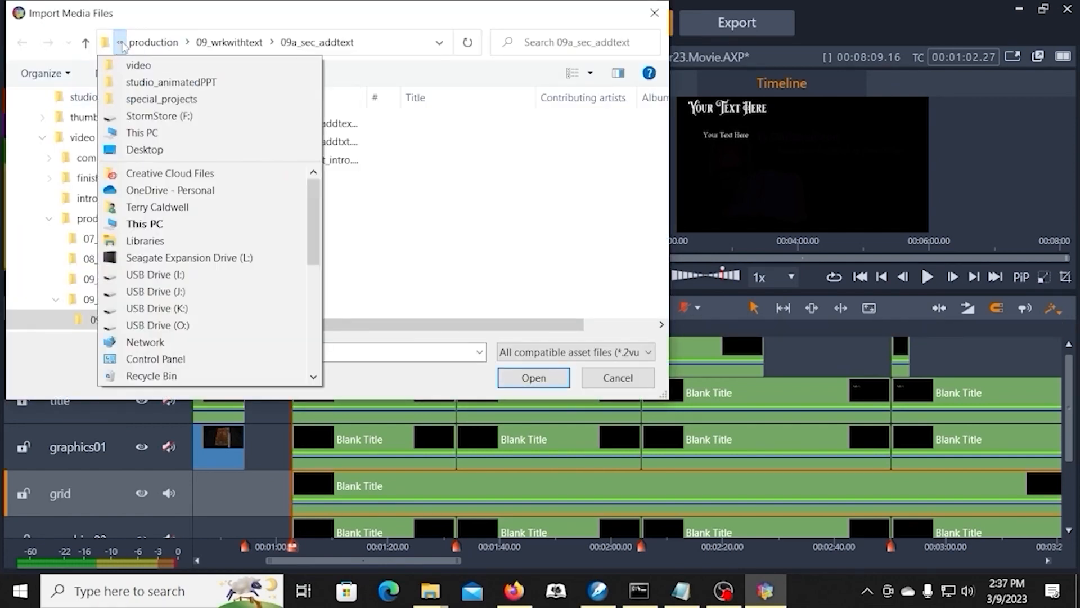
click(134, 86)
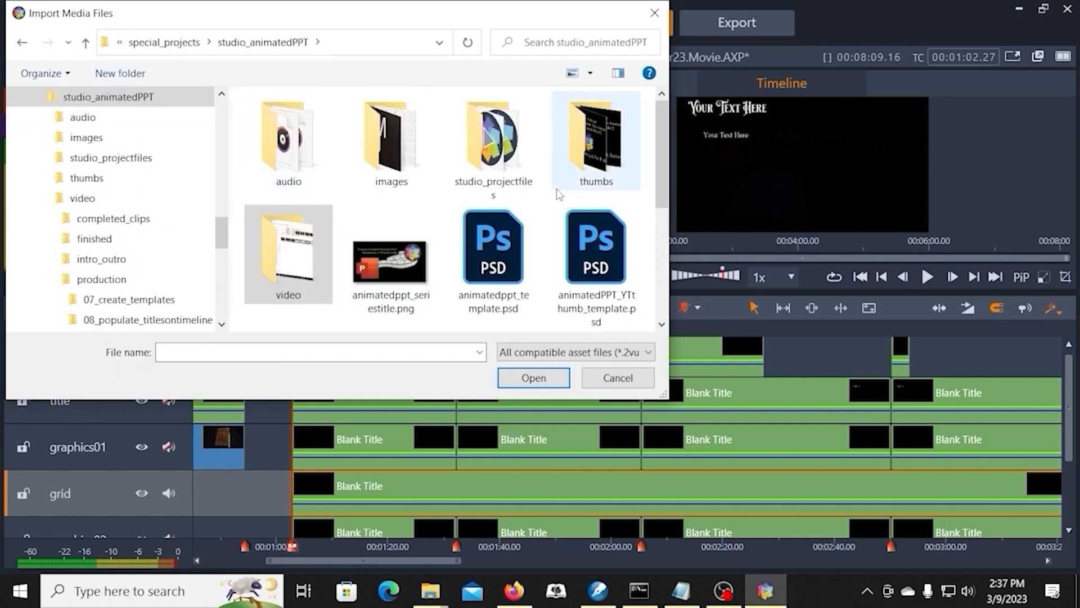
double_click(403, 143)
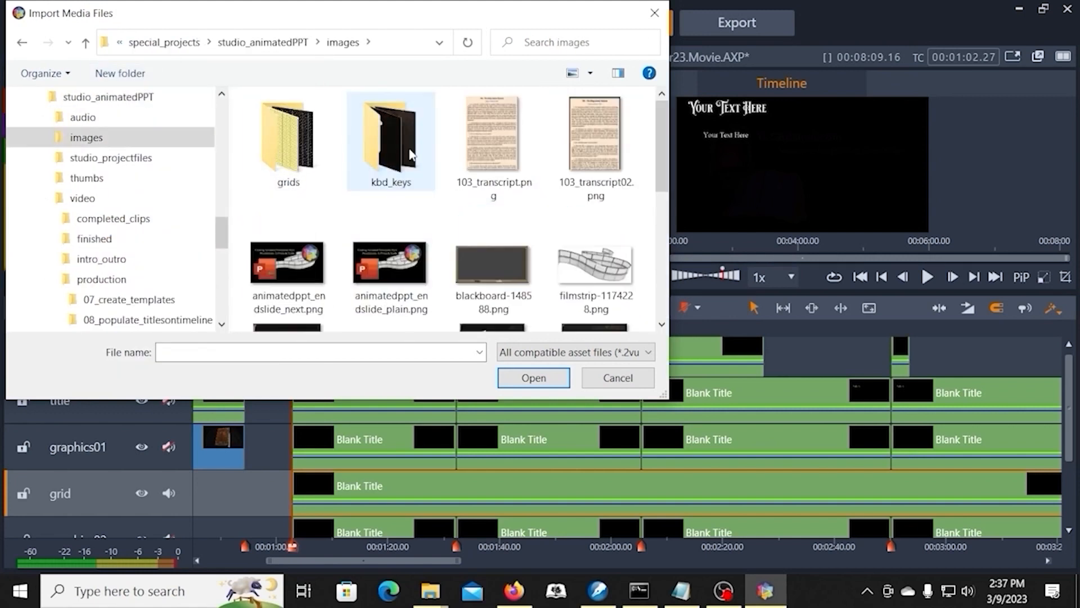
double_click(299, 146)
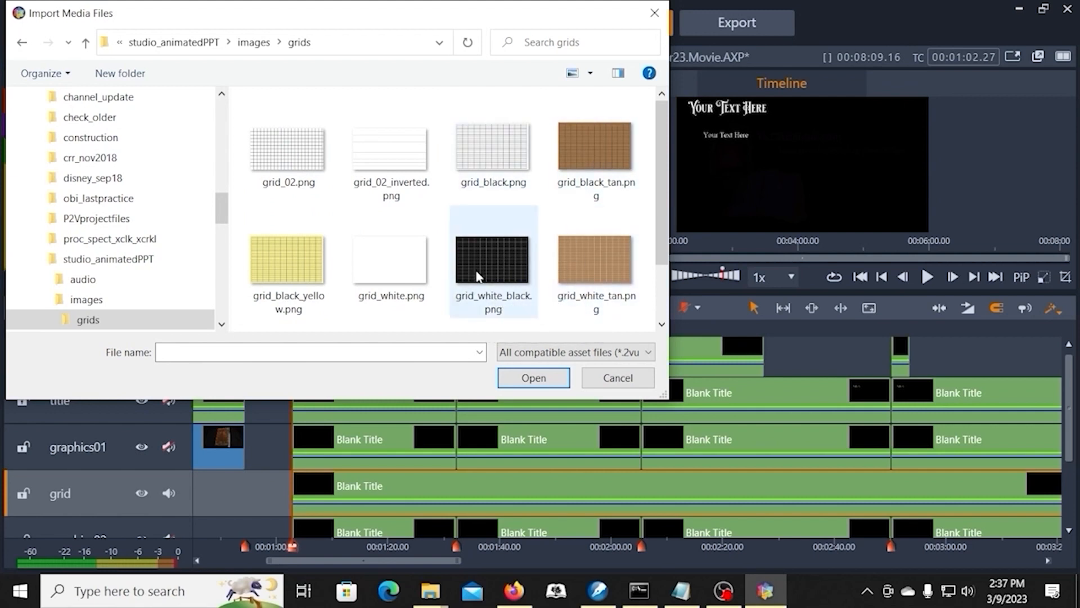
click(395, 257)
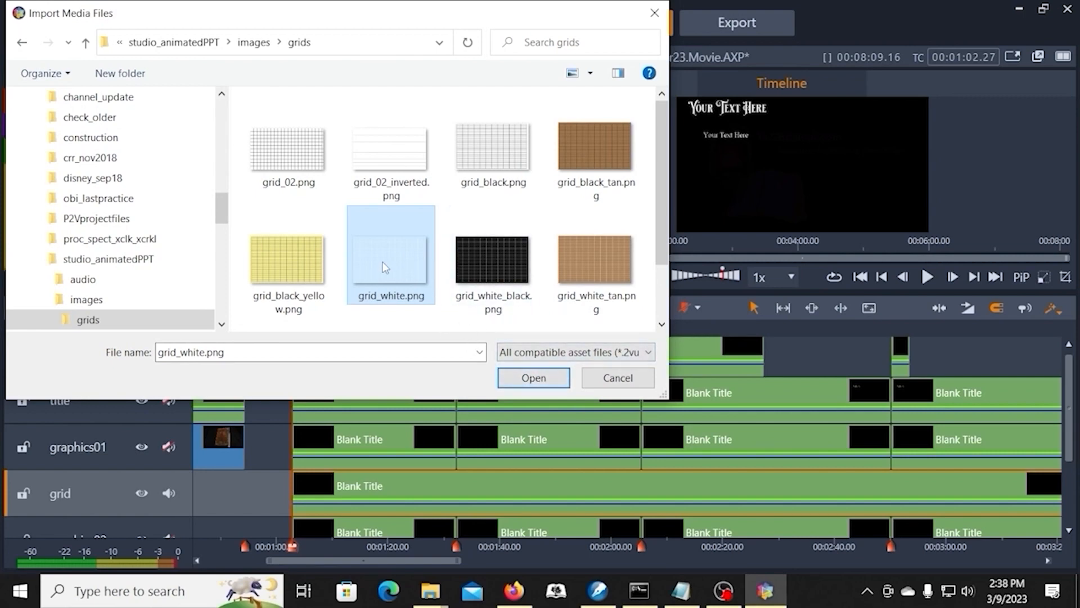
click(517, 380)
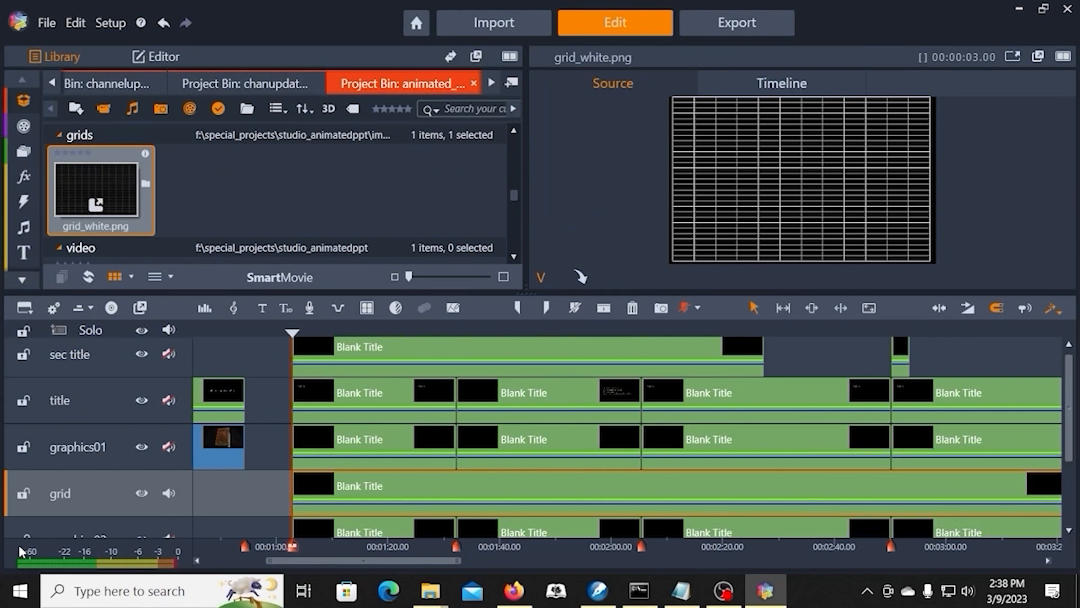
Step: Open the grid track's title for editing and assign grid_white.png as its background
right_click(410, 489)
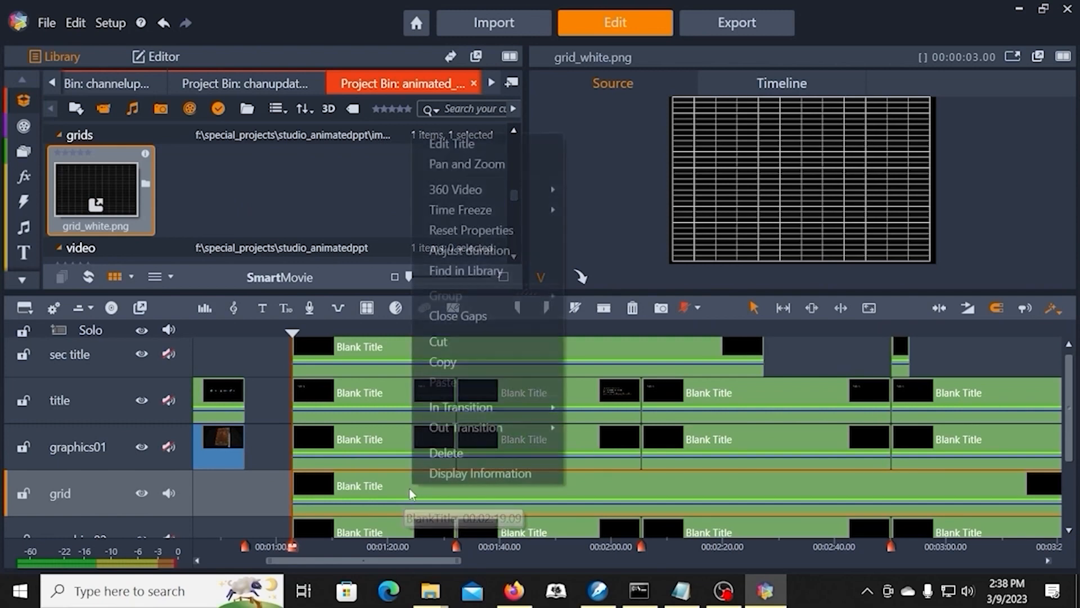
click(450, 143)
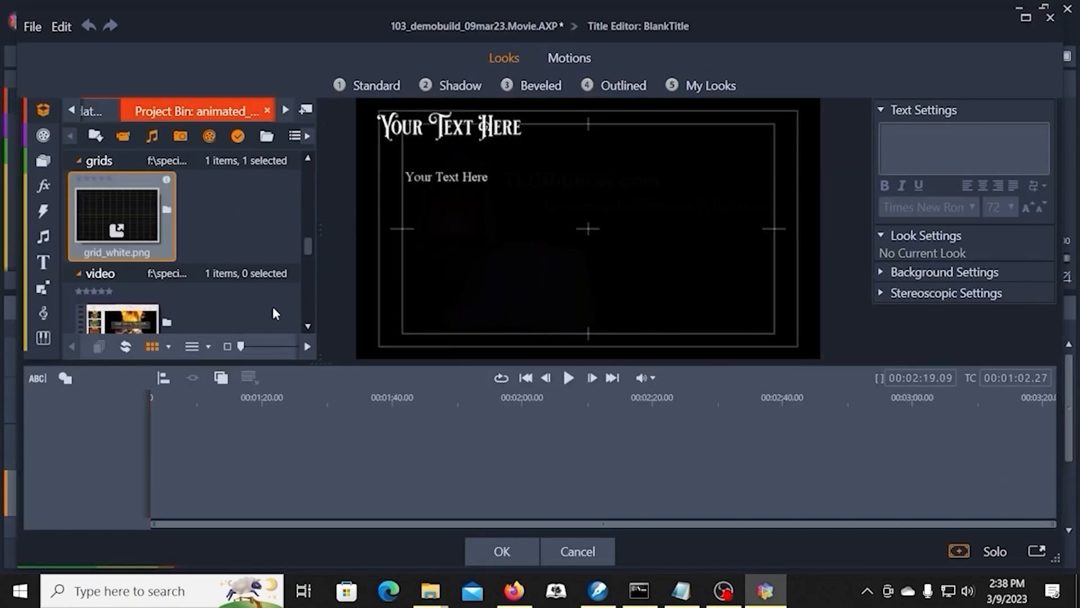
click(888, 273)
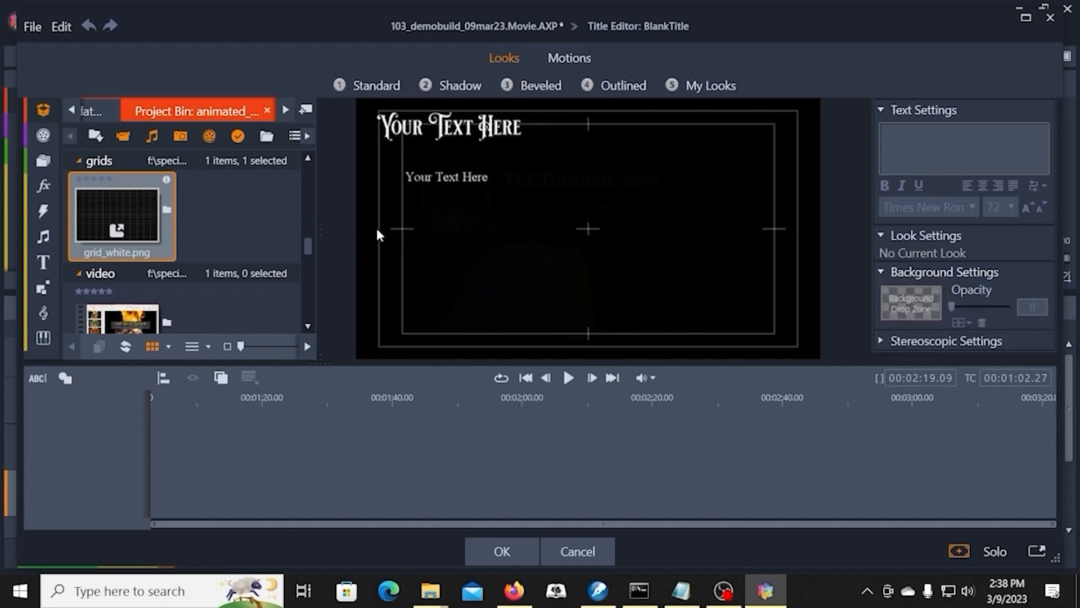
drag(99, 213, 915, 302)
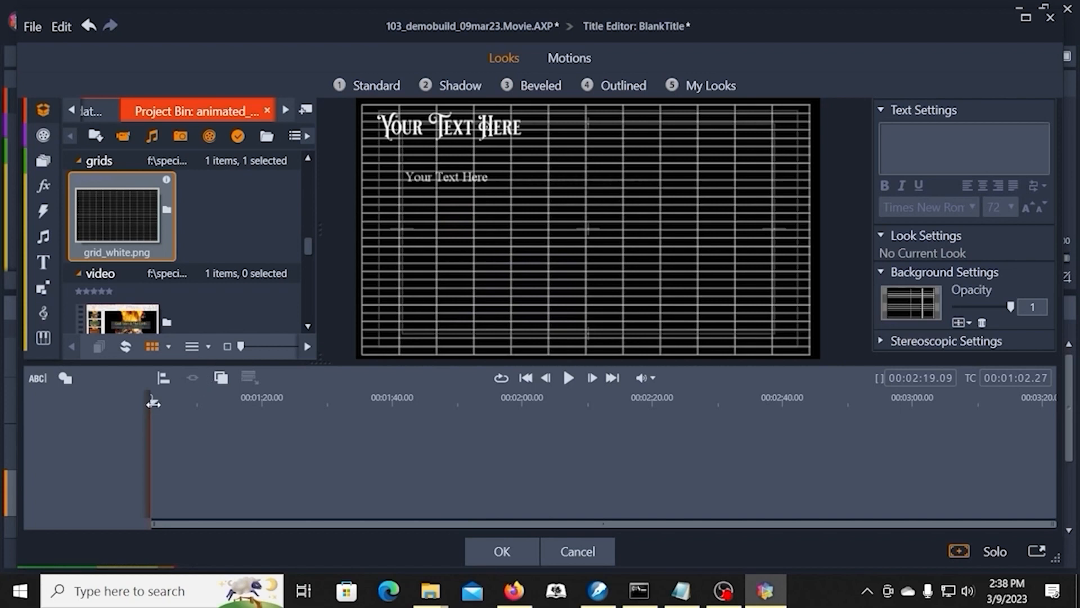
Step: Preview the grid over the text lines at about 00:02:03.20 and lower the title's background opacity to 0.35
drag(154, 402, 546, 421)
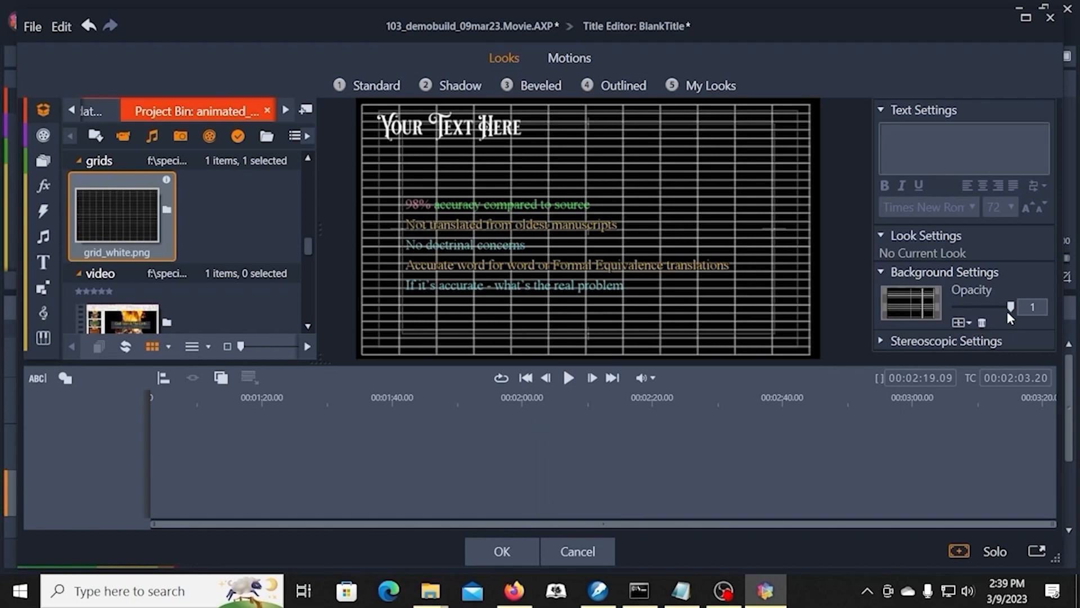
drag(1013, 305, 950, 316)
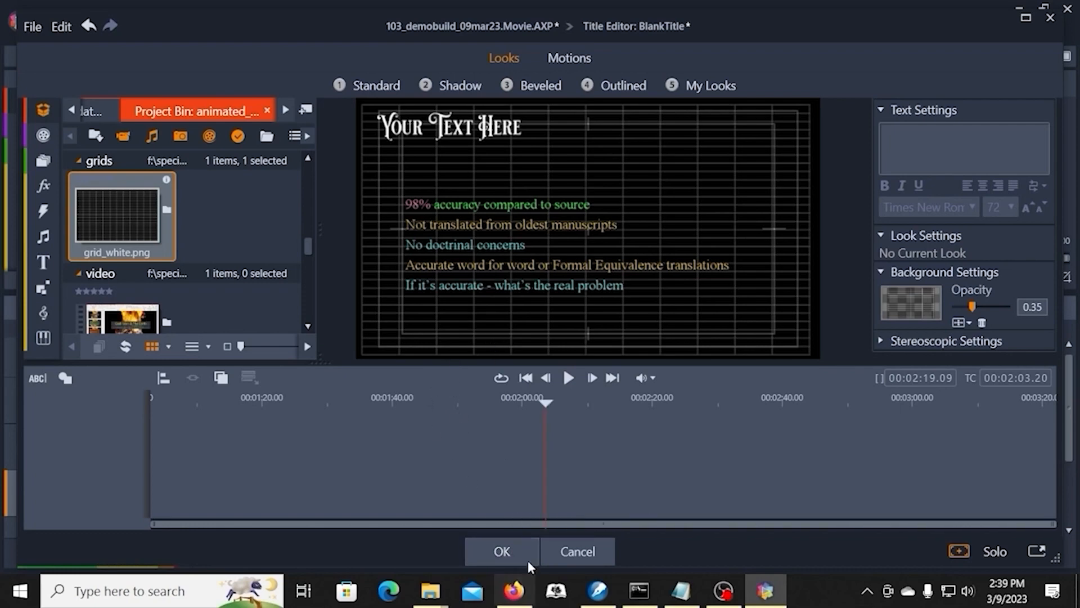
click(504, 552)
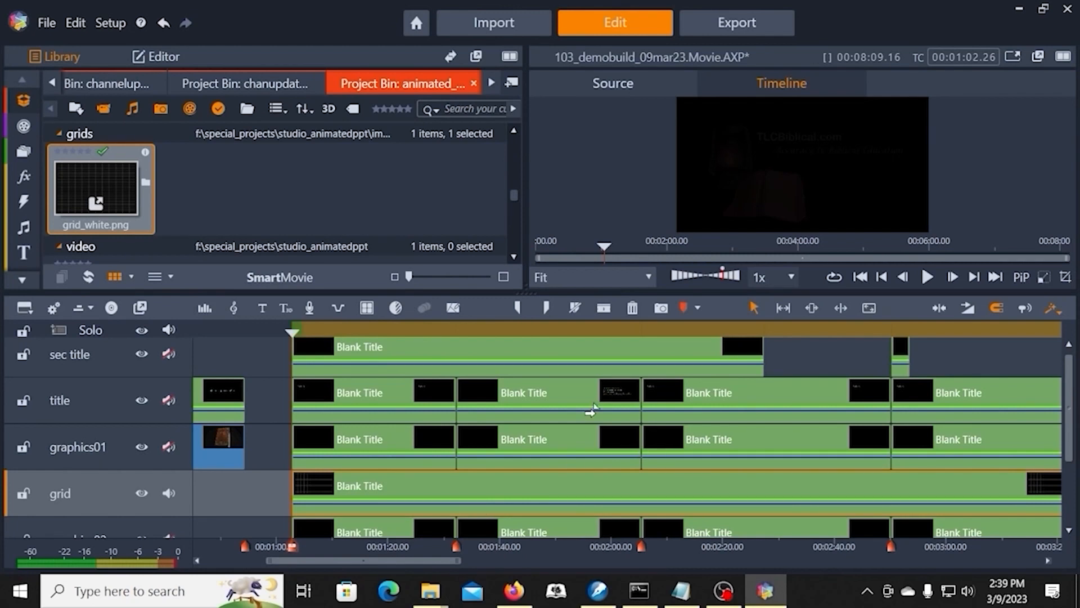
Step: Open the title-track clip starting at 00:01:32.11 and check its five text lines against the grid at about 00:02:01.29
right_click(540, 391)
click(597, 47)
click(552, 319)
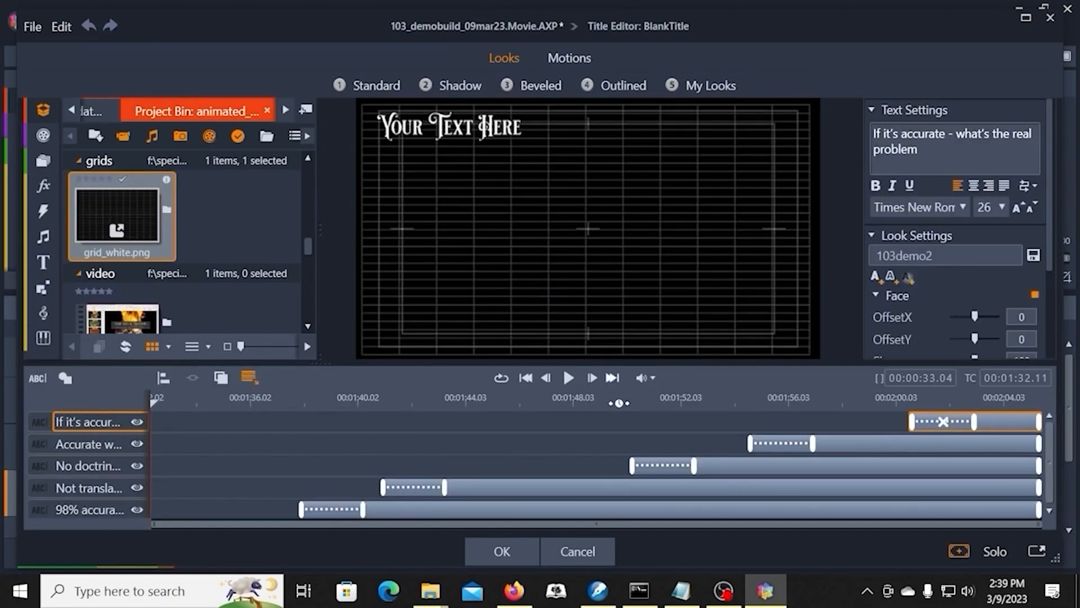
click(945, 400)
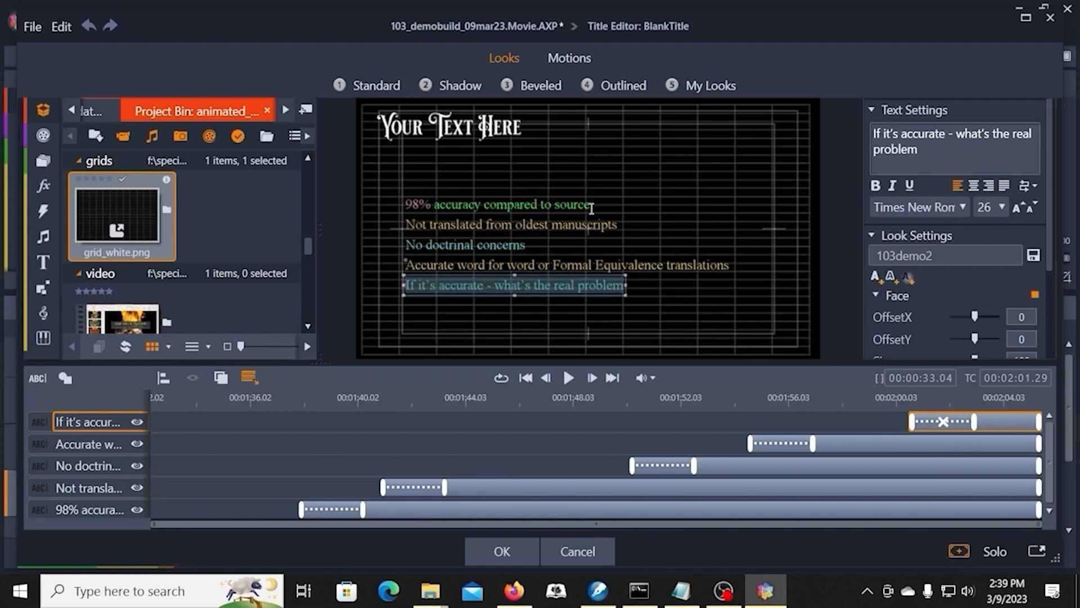
click(601, 296)
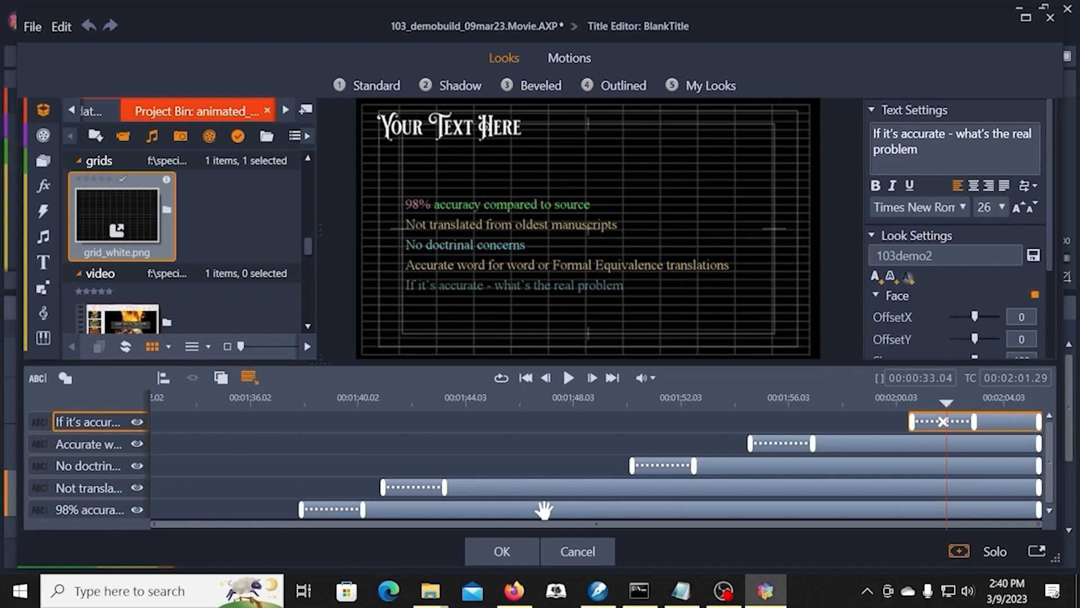
click(523, 549)
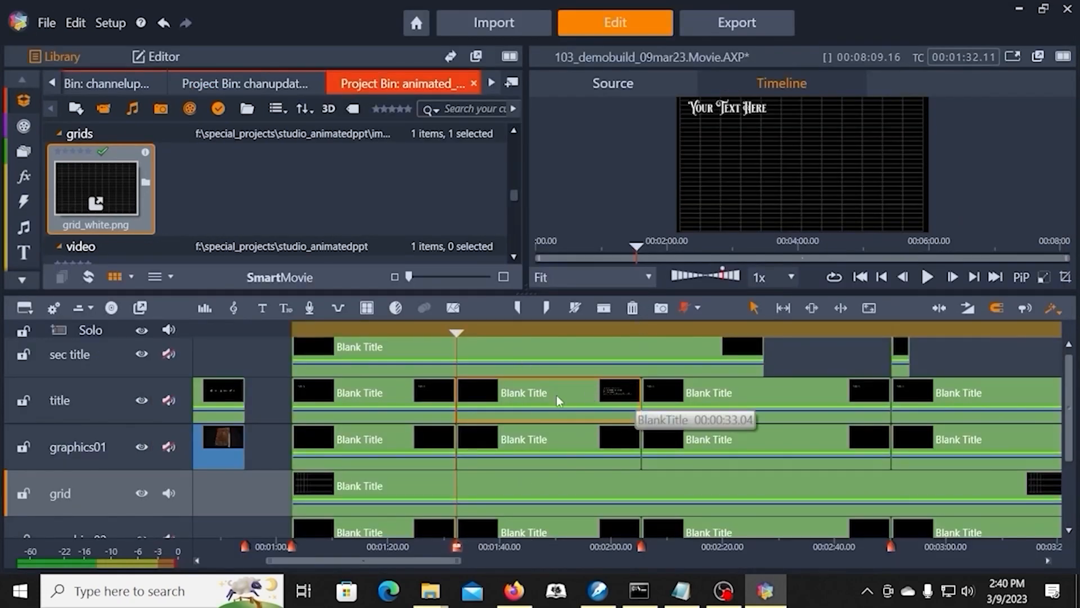
Step: Toggle the grid track's video monitoring off and on, and leave the track hidden
click(142, 494)
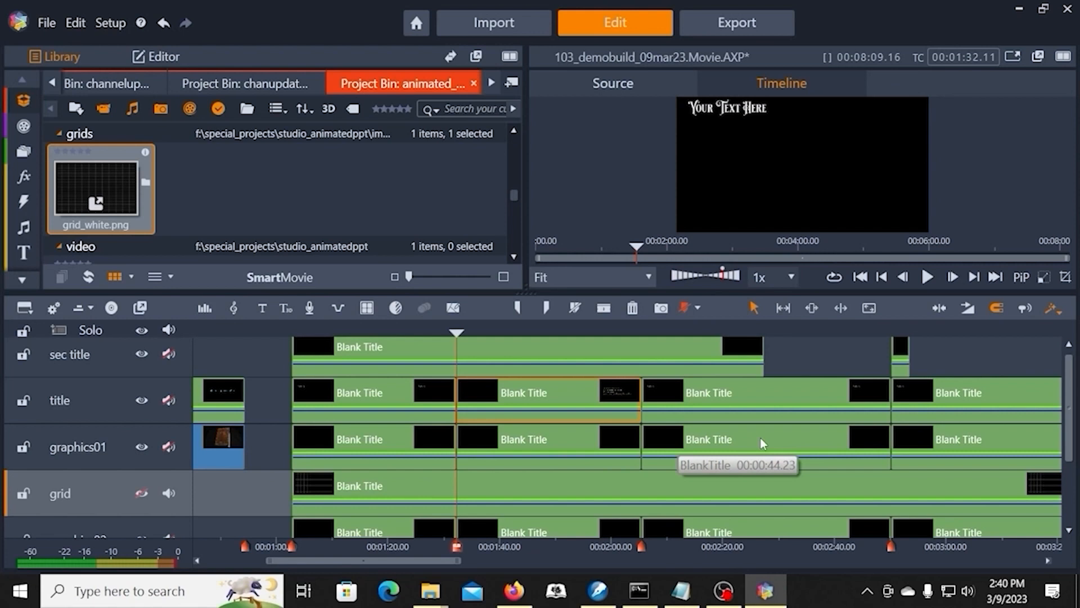
click(139, 493)
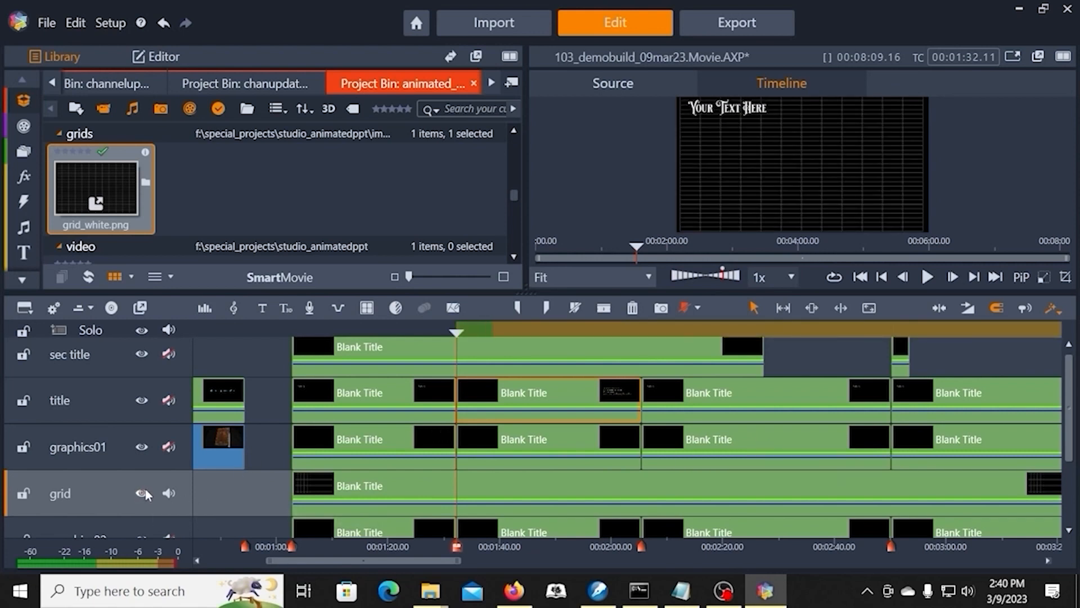
click(142, 493)
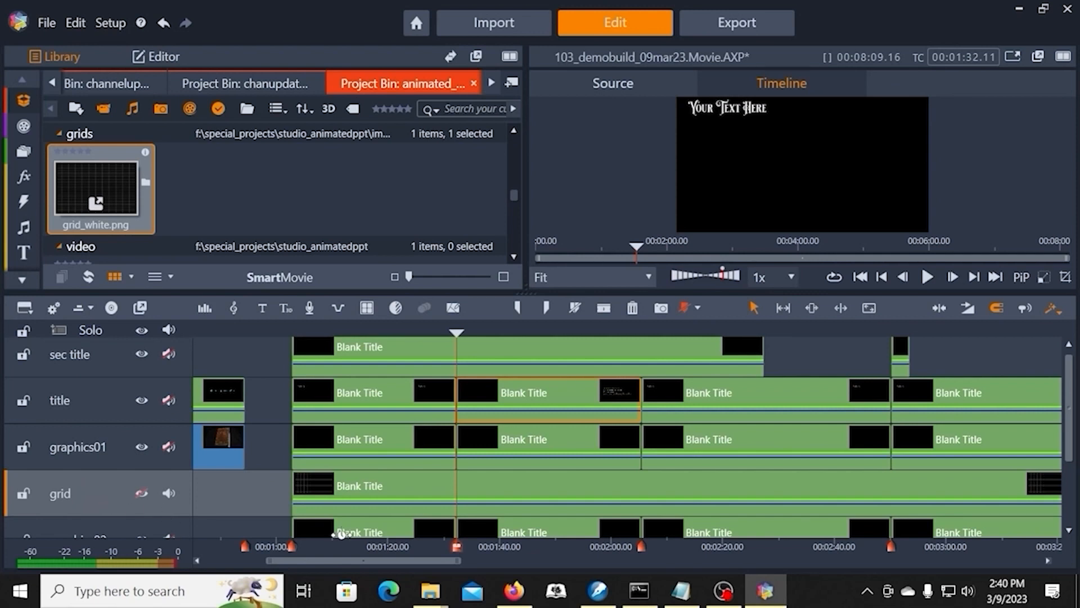
Step: Zoom out to the full timeline and place the playhead at about 00:03:39.26, past the end of the grid title
drag(459, 562, 838, 560)
click(618, 333)
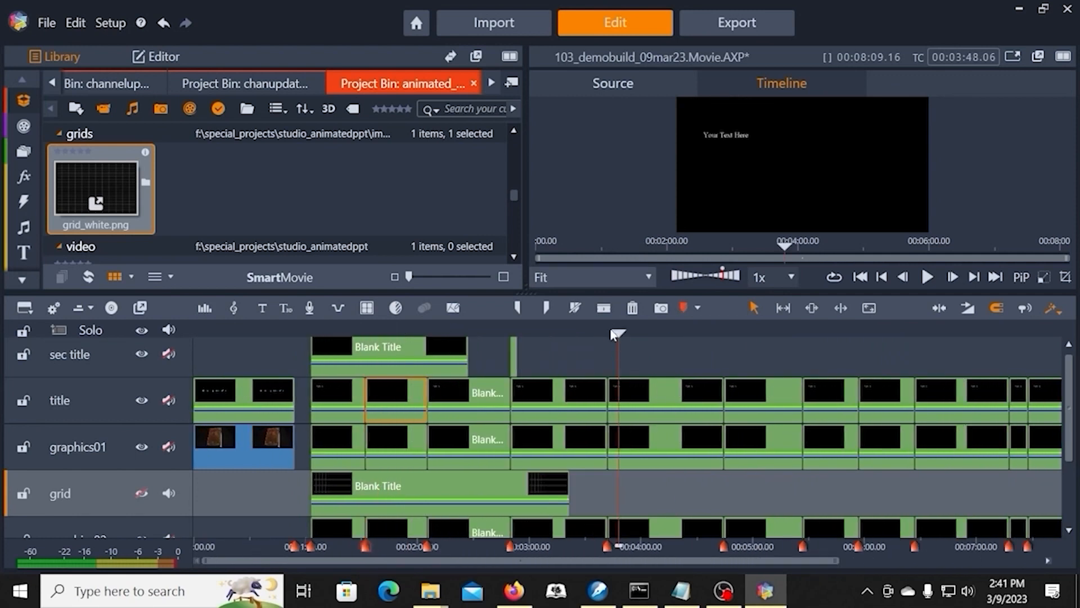
mouse_move(619, 332)
mouse_down()
mouse_move(489, 333)
mouse_move(613, 337)
mouse_move(520, 333)
mouse_move(598, 334)
mouse_up()
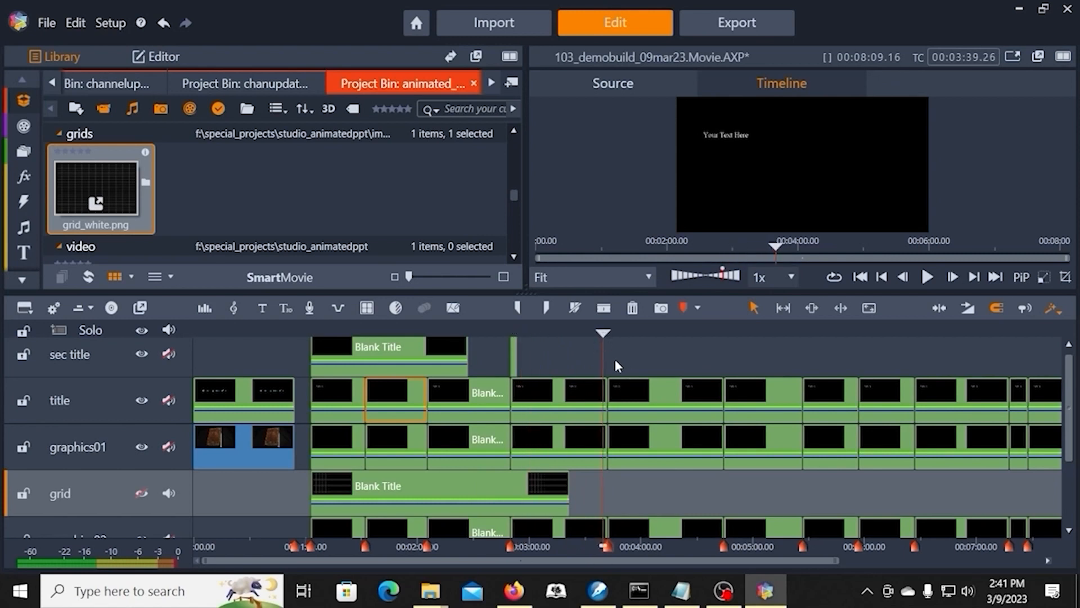